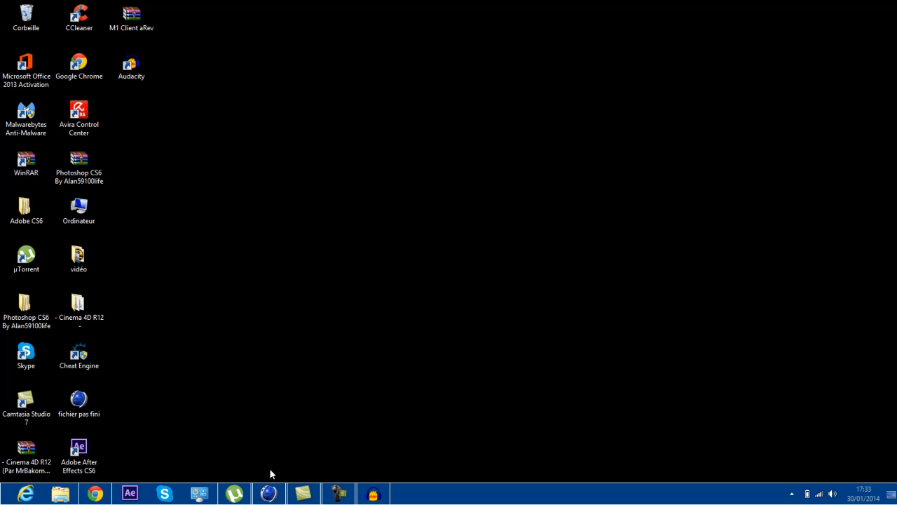
Switch to CINEMA 4D and set the render output to the HDV/HDTV 720 29.97 preset with the frame range Toutes les images
{"action": "left_click", "coordinate": [268, 494]}
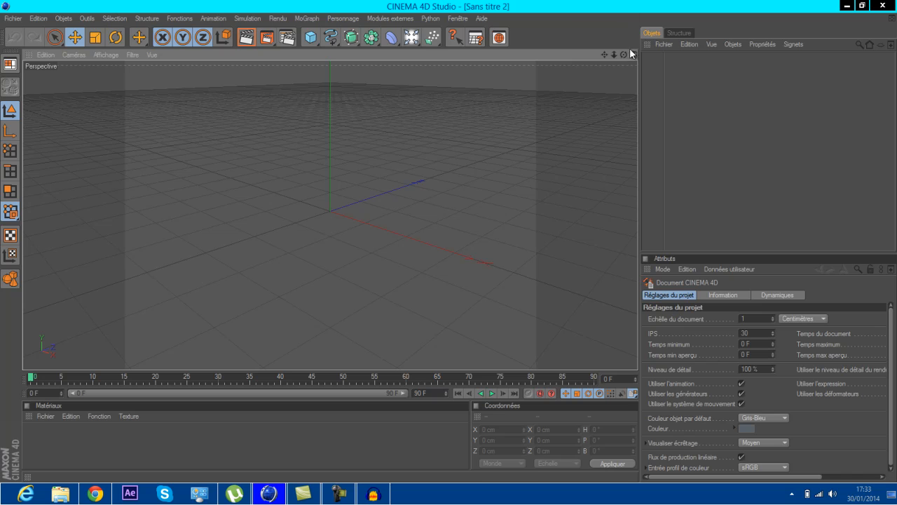
{"action": "left_click_drag", "start_coordinate": [603, 53], "coordinate": [450, 241]}
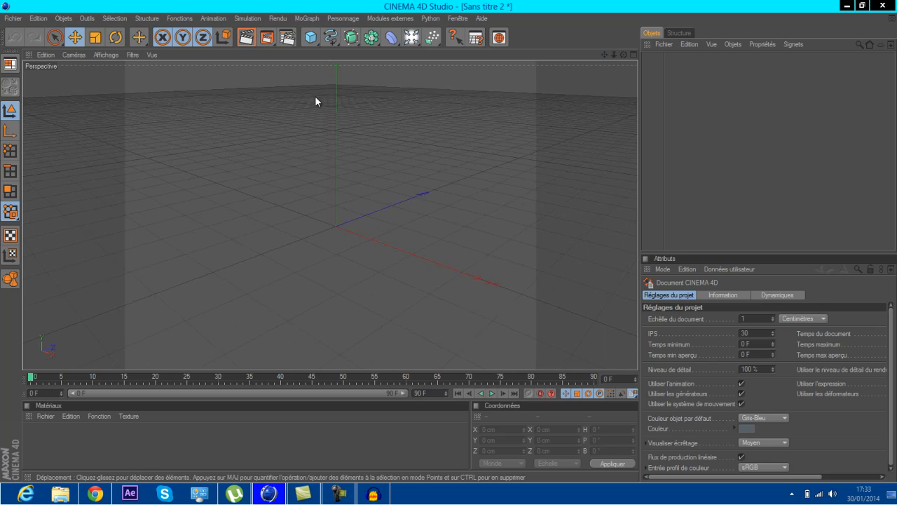
{"action": "left_click", "coordinate": [286, 38]}
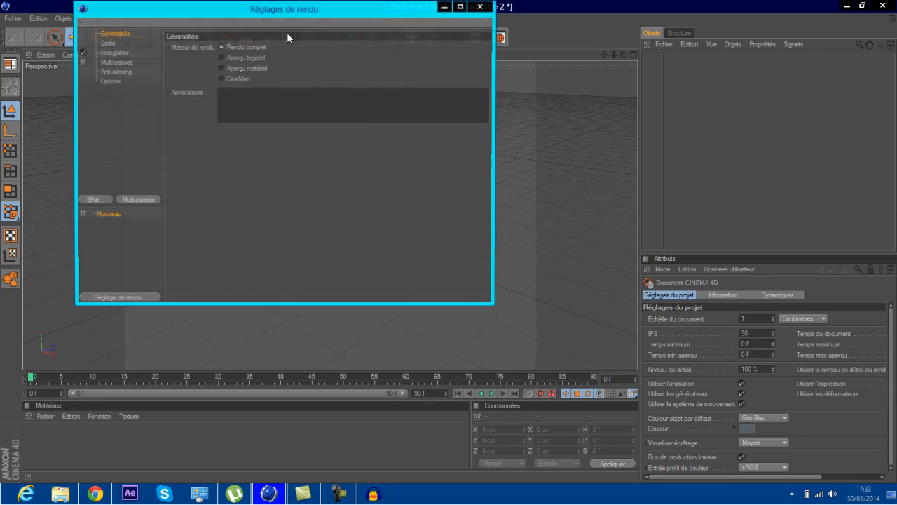
{"action": "left_click", "coordinate": [109, 45]}
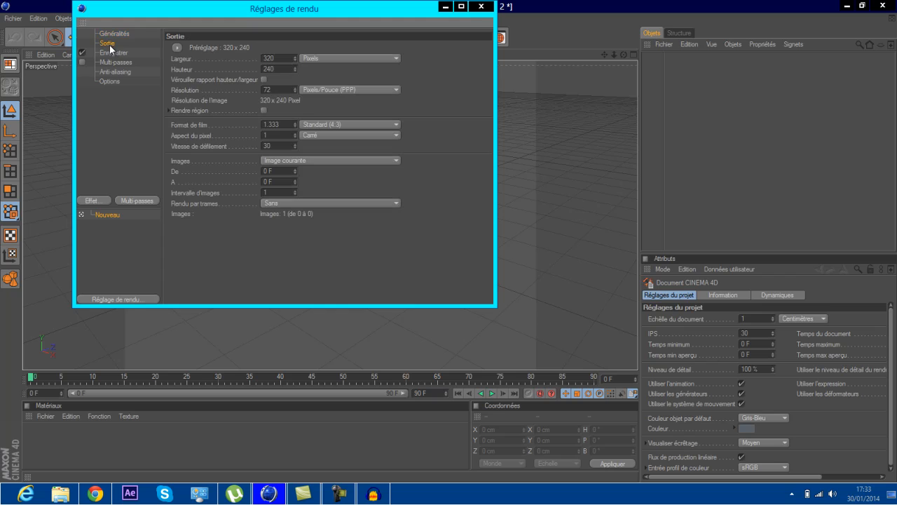
{"action": "left_click", "coordinate": [178, 49]}
{"action": "mouse_move", "coordinate": [192, 79]}
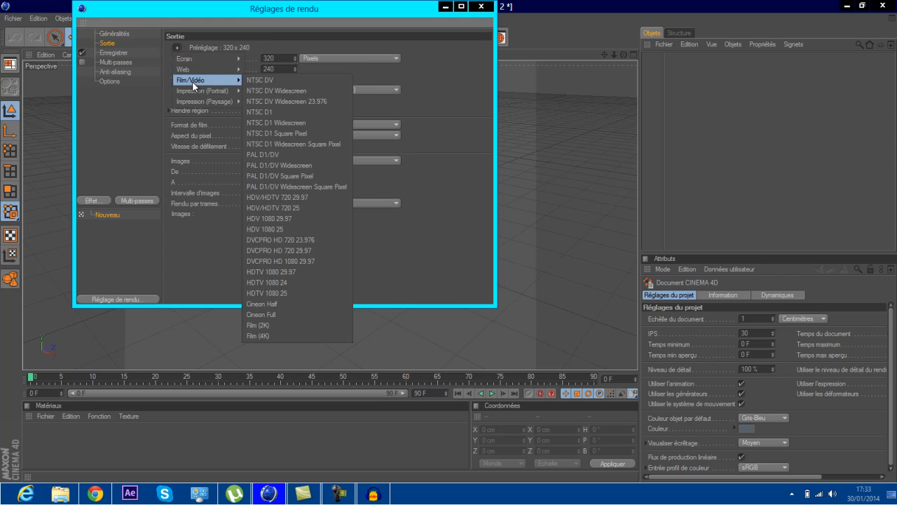
{"action": "left_click", "coordinate": [309, 198]}
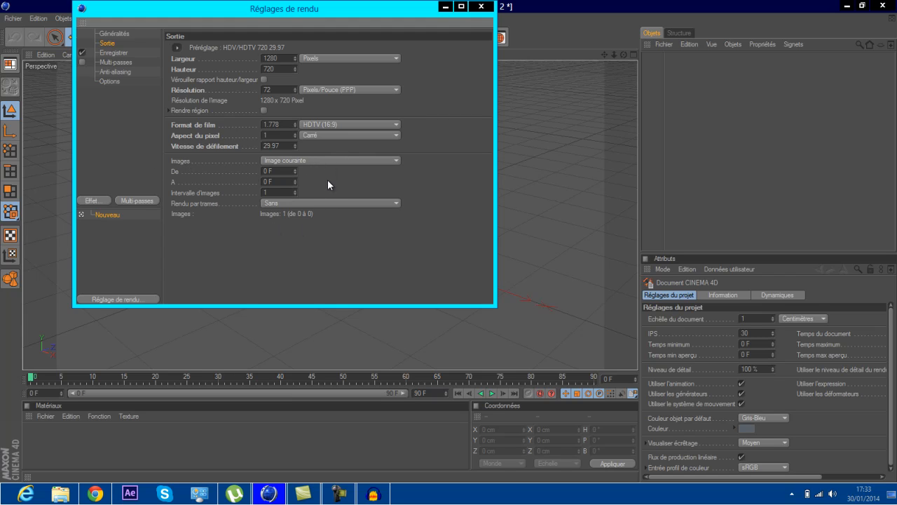
{"action": "left_click", "coordinate": [370, 161]}
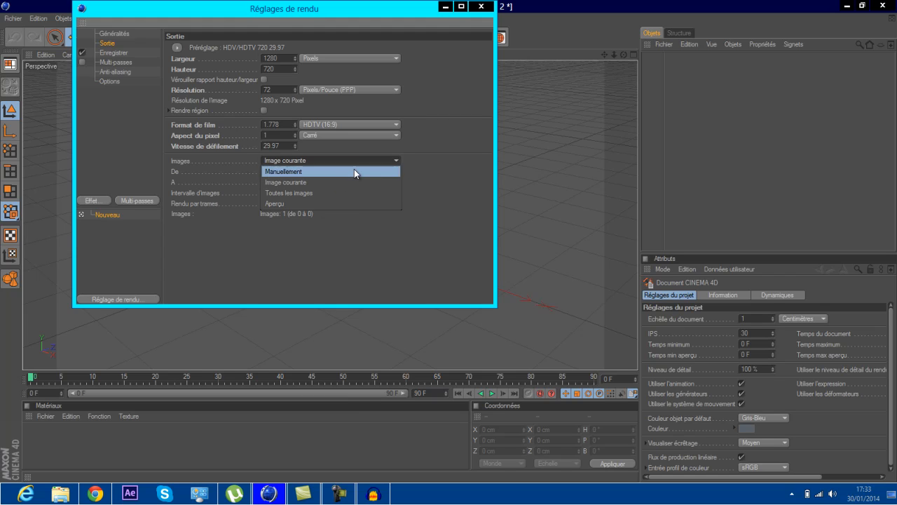
{"action": "left_click", "coordinate": [316, 192]}
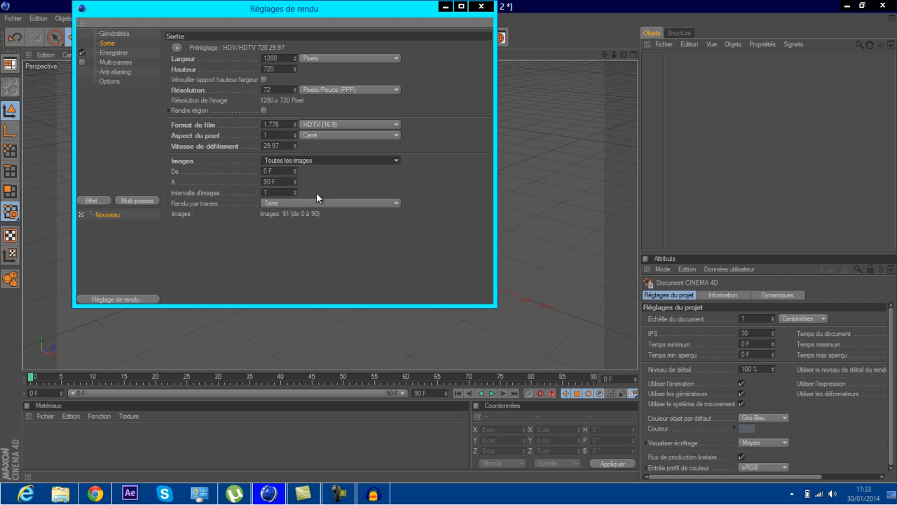
Set the render to save to the desktop as tuto in Film AVI format
{"action": "left_click", "coordinate": [112, 55]}
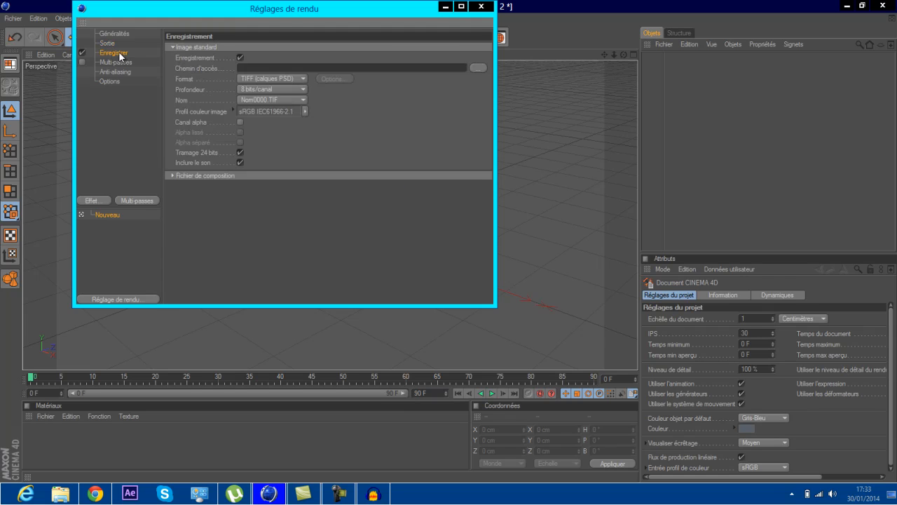
{"action": "left_click", "coordinate": [478, 68]}
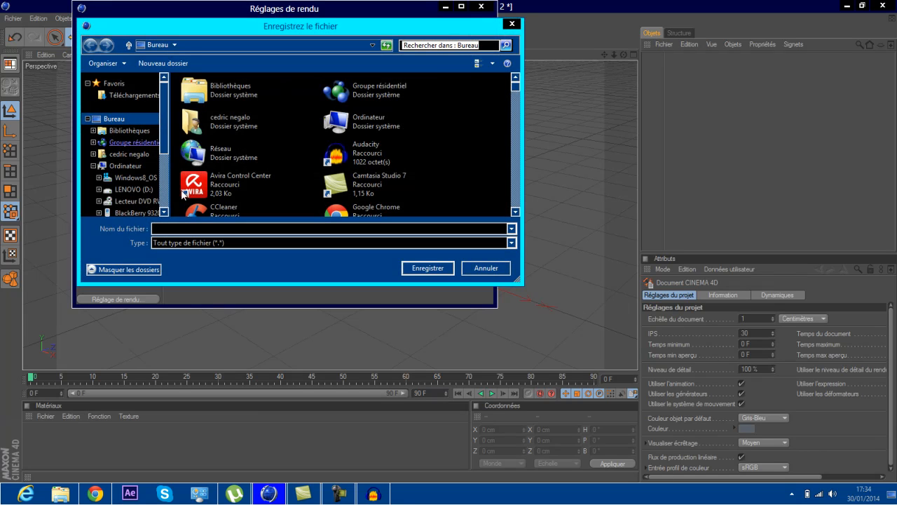
{"action": "type", "text": "tuto"}
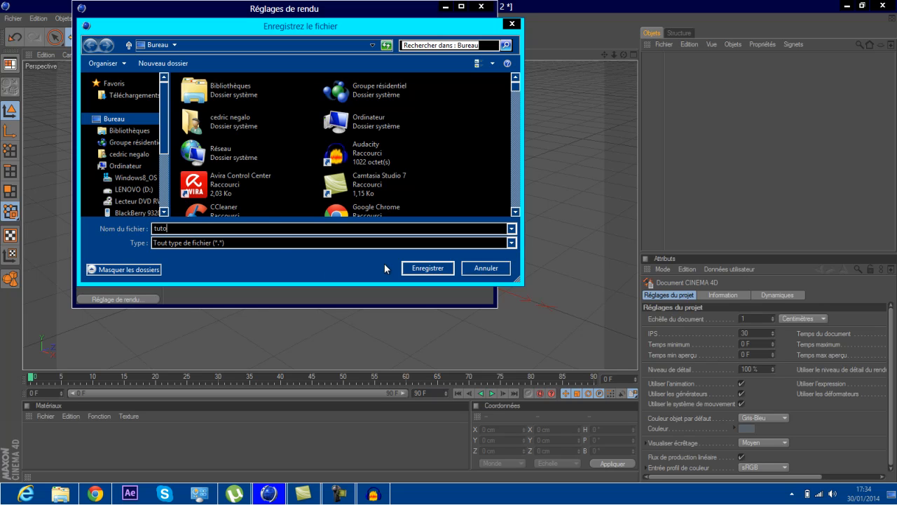
{"action": "left_click", "coordinate": [415, 269]}
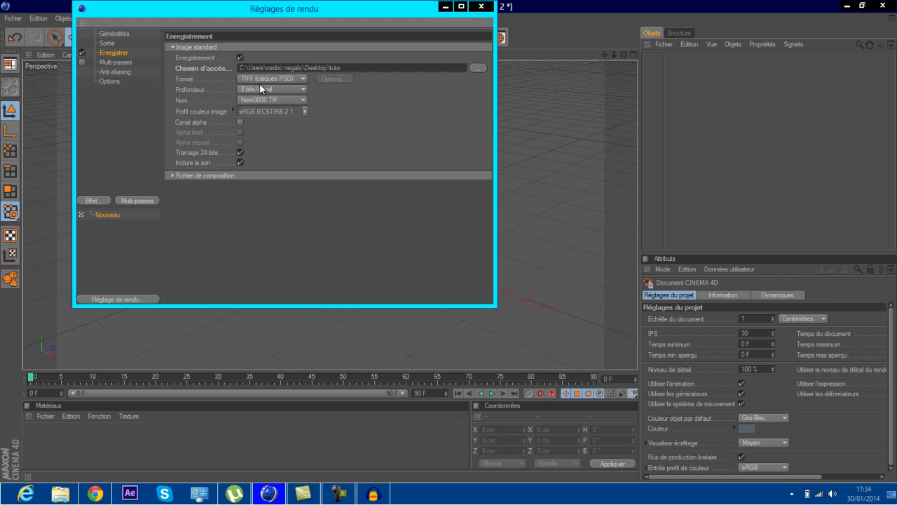
{"action": "left_click", "coordinate": [276, 79]}
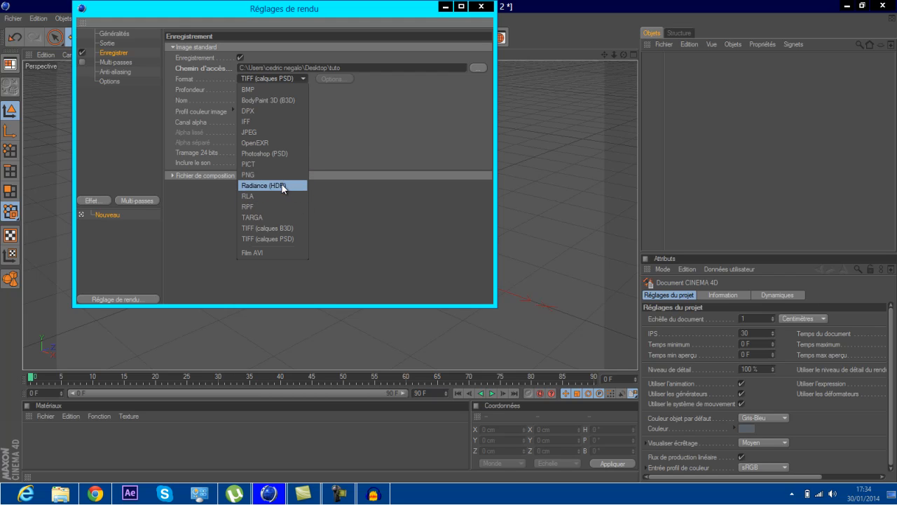
{"action": "left_click", "coordinate": [269, 252]}
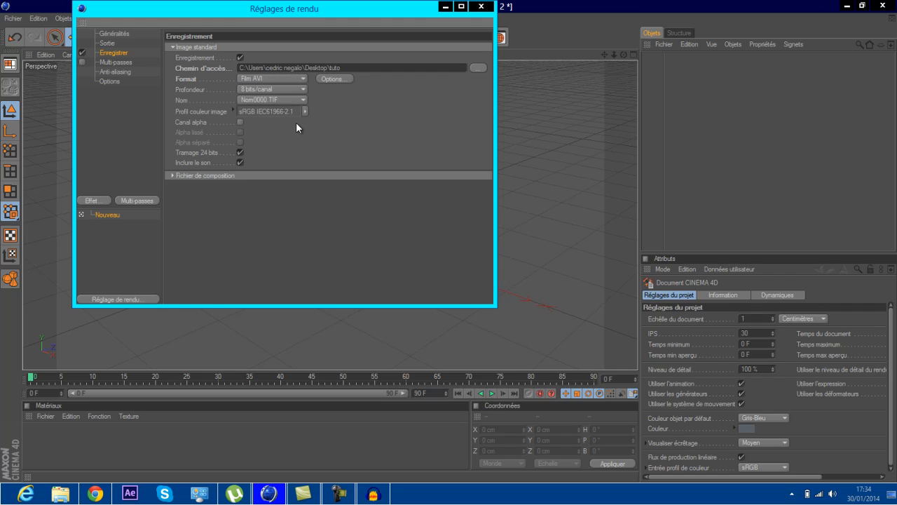
Set the render anti-aliasing to Au mieux
{"action": "left_click", "coordinate": [114, 72]}
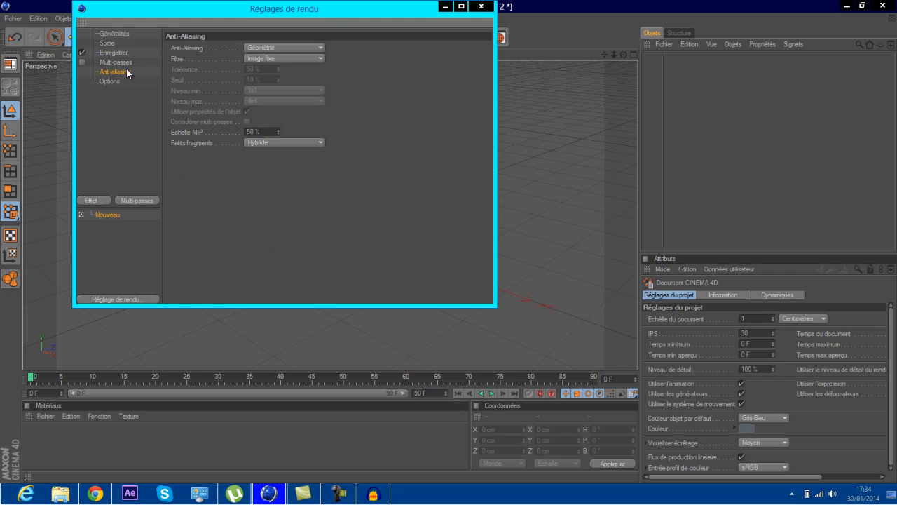
{"action": "left_click", "coordinate": [297, 46]}
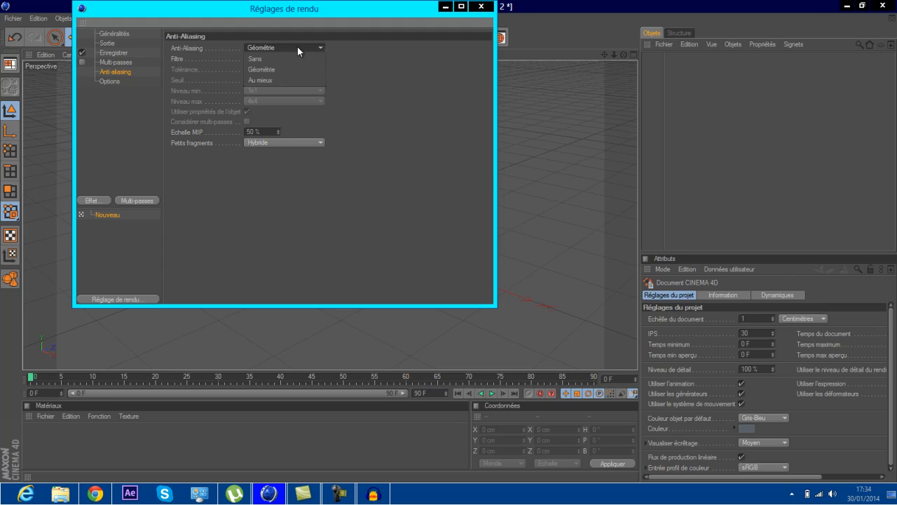
{"action": "left_click", "coordinate": [293, 81]}
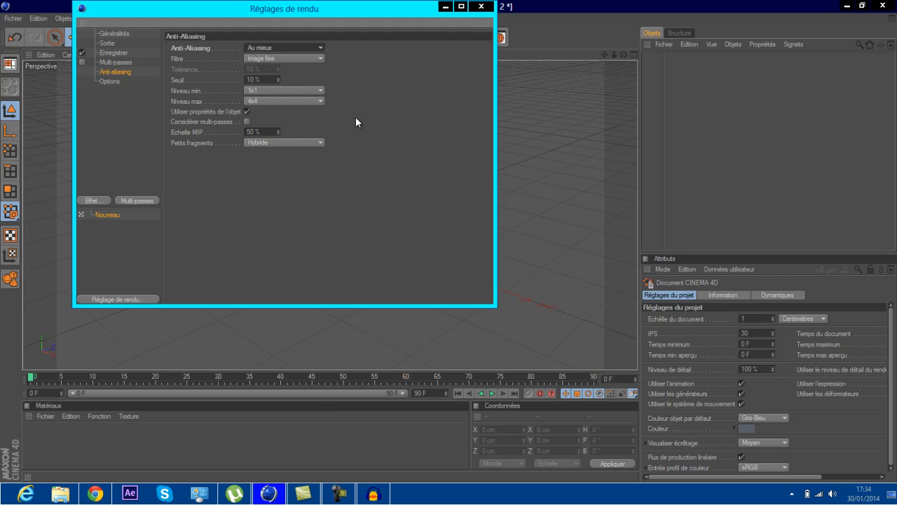
Add the Illumination globale, Occlusion ambiante and Profondeur de champ effects to the render settings
{"action": "left_click", "coordinate": [93, 201]}
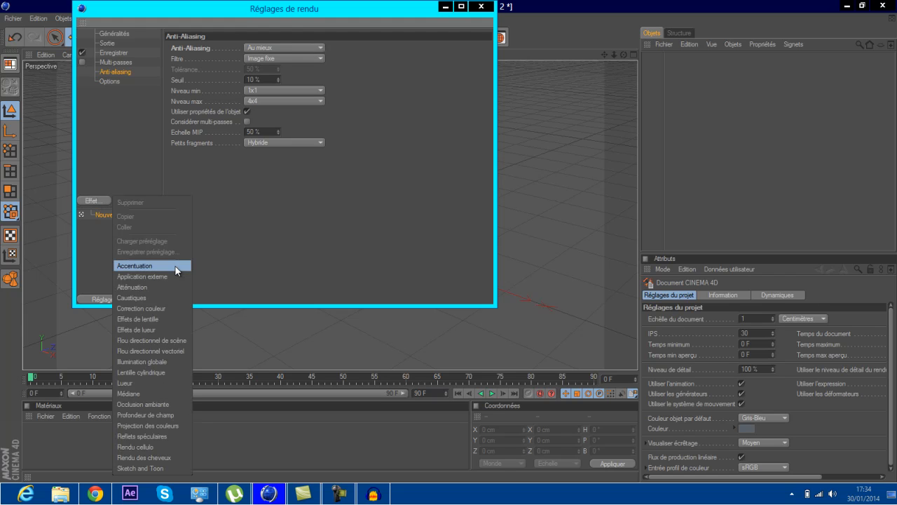
{"action": "left_click", "coordinate": [160, 365]}
{"action": "left_click", "coordinate": [99, 203]}
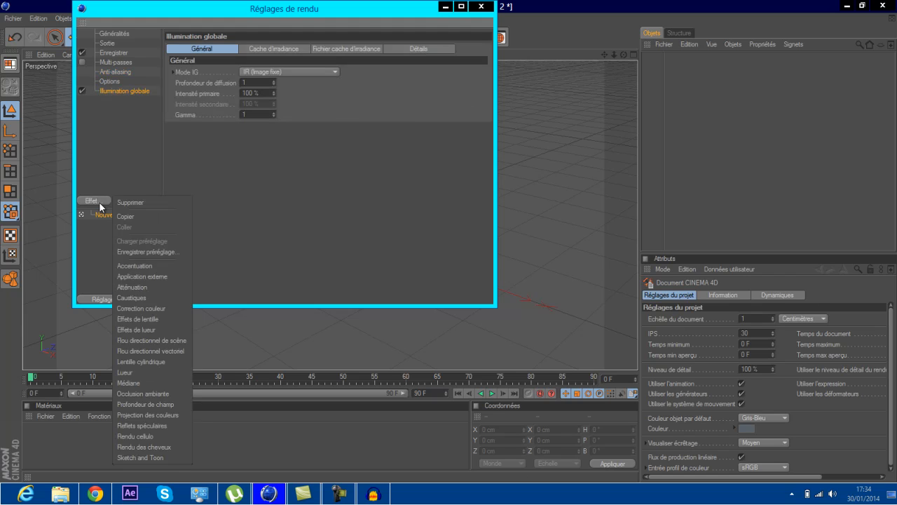
{"action": "left_click", "coordinate": [151, 391]}
{"action": "left_click", "coordinate": [101, 202]}
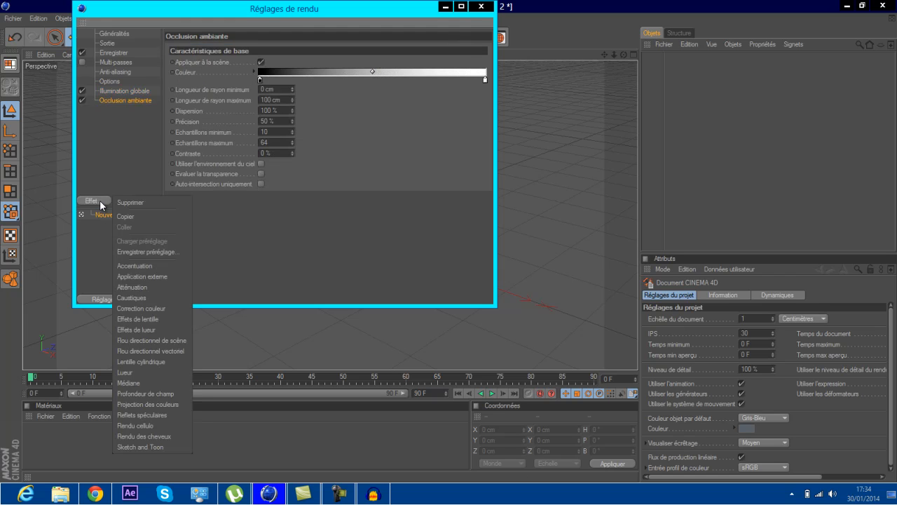
{"action": "left_click", "coordinate": [155, 394]}
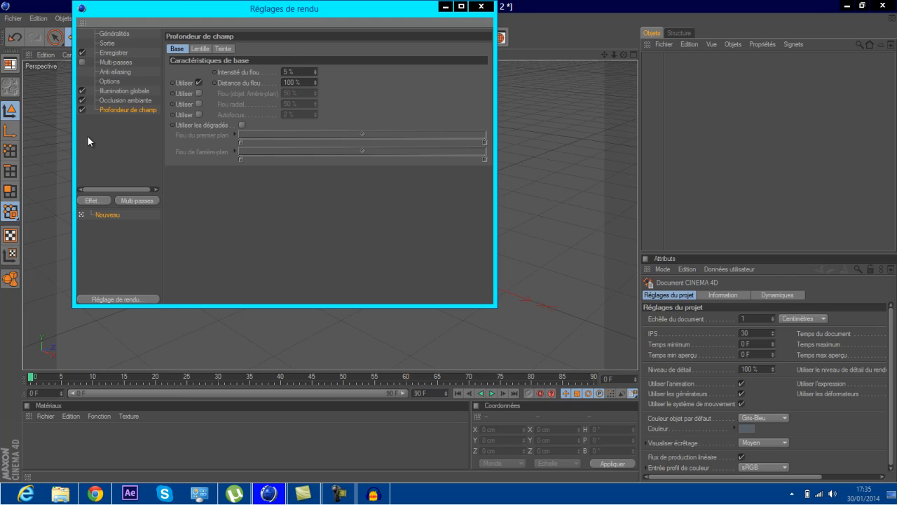
Disable the Profondeur de champ, Occlusion ambiante and Illumination globale effects and close the render settings
{"action": "left_click", "coordinate": [82, 109]}
{"action": "left_click", "coordinate": [82, 100]}
{"action": "left_click", "coordinate": [82, 90]}
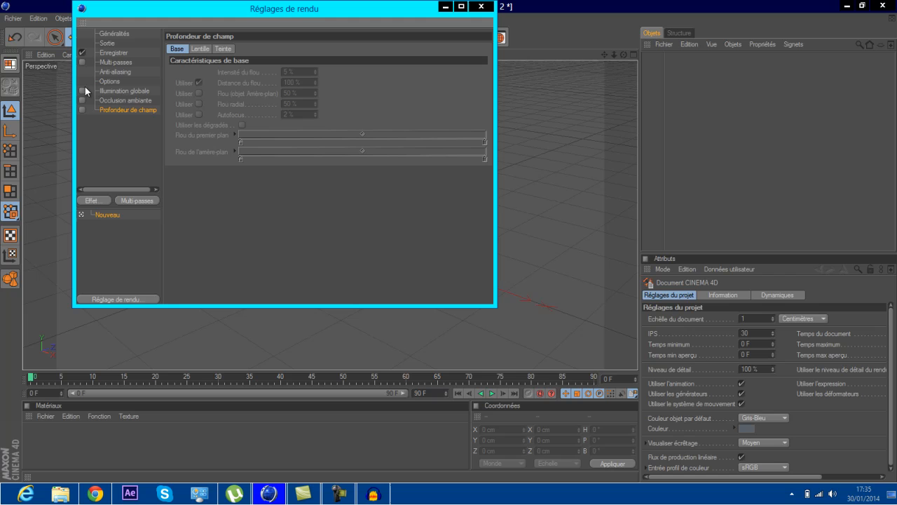
{"action": "left_click", "coordinate": [481, 8]}
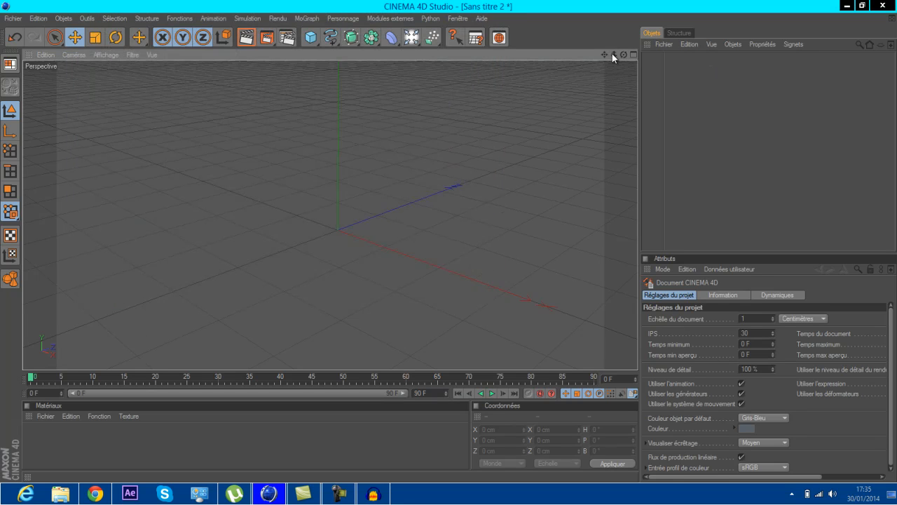
Add a MoGraph Mo Texte object and move it along the X axis to about -208 cm
{"action": "left_click_drag", "start_coordinate": [623, 54], "coordinate": [449, 241]}
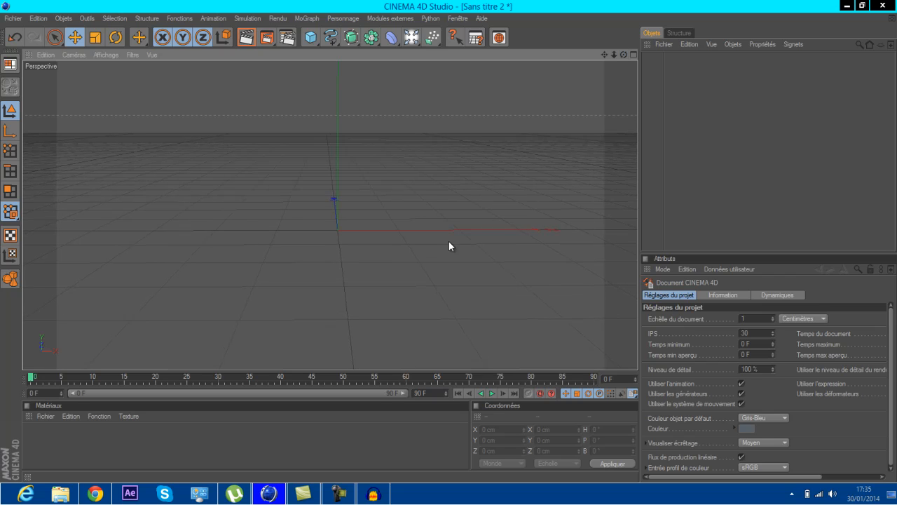
{"action": "left_click", "coordinate": [306, 18]}
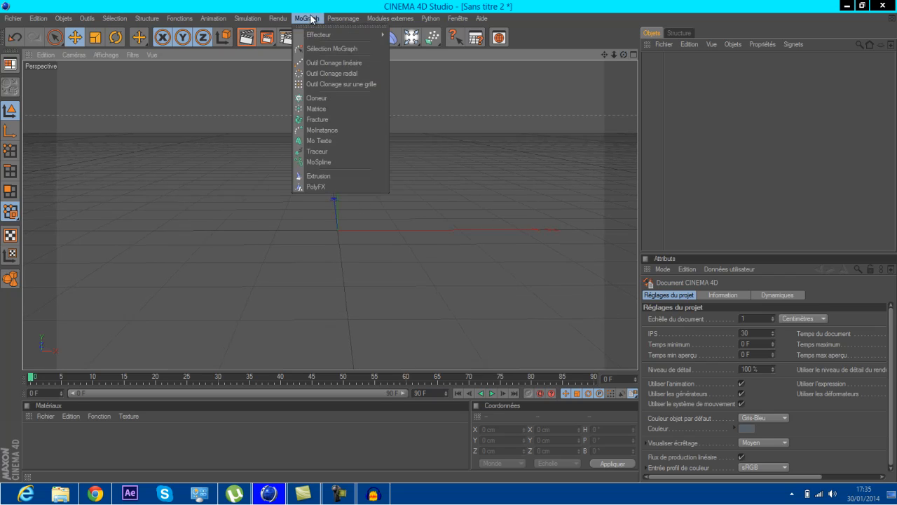
{"action": "left_click", "coordinate": [332, 139]}
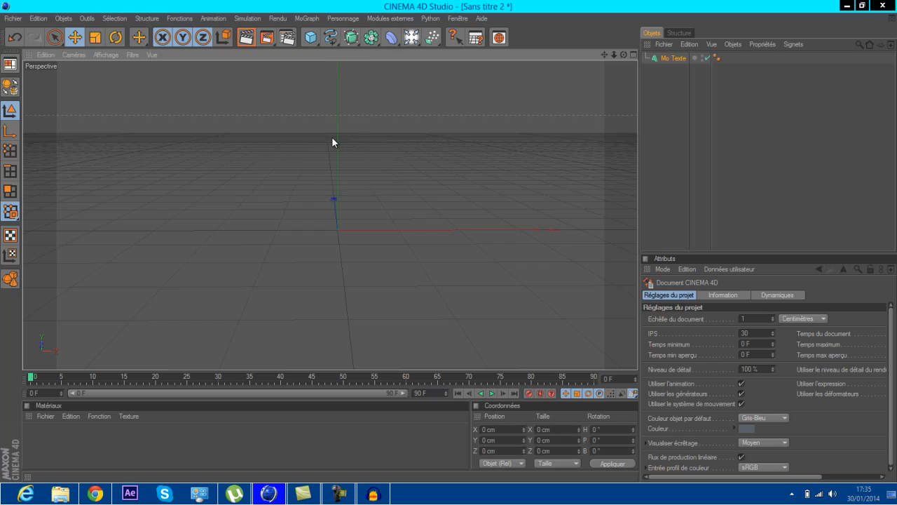
{"action": "left_click_drag", "start_coordinate": [423, 234], "coordinate": [296, 234]}
Replace the Mo Texte object's default text with Blo0rDa
{"action": "left_click", "coordinate": [696, 354]}
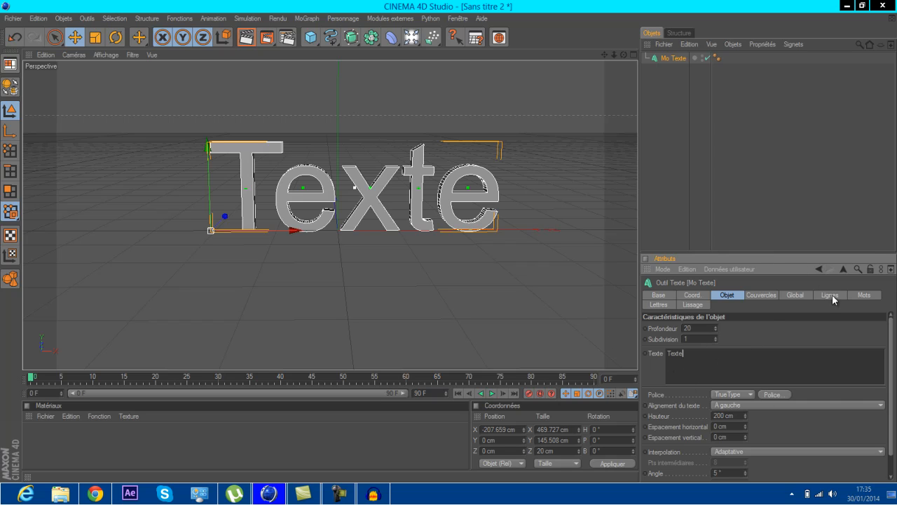
{"action": "key", "text": "Return"}
{"action": "key", "text": "BackSpace"}
{"action": "key", "text": "BackSpace"}
{"action": "key", "text": "BackSpace"}
{"action": "key", "text": "BackSpace"}
{"action": "key", "text": "BackSpace"}
{"action": "type", "text": "BlorDa"}
{"action": "key", "text": "BackSpace"}
{"action": "key", "text": "BackSpace"}
{"action": "type", "text": "OrDa"}
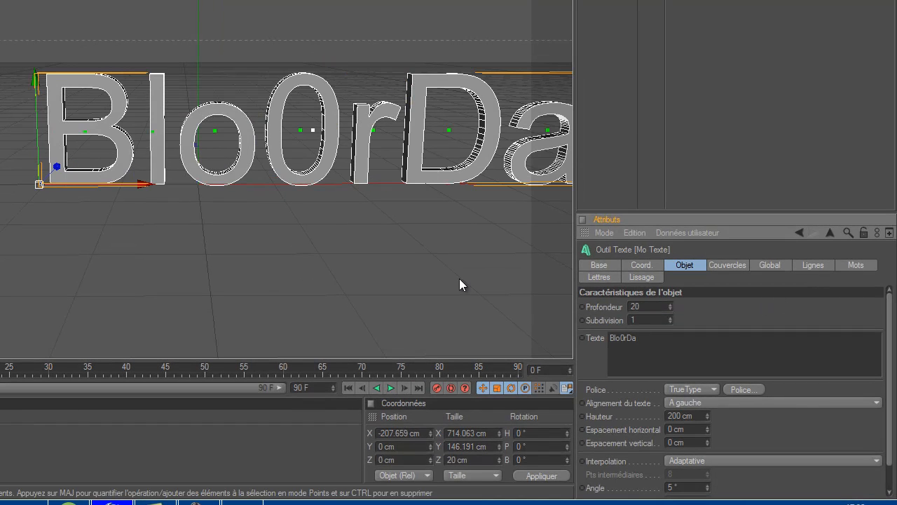
Reduce the text height to 116 cm and reposition the text along X to about -257 cm
{"action": "left_click_drag", "start_coordinate": [143, 183], "coordinate": [339, 198]}
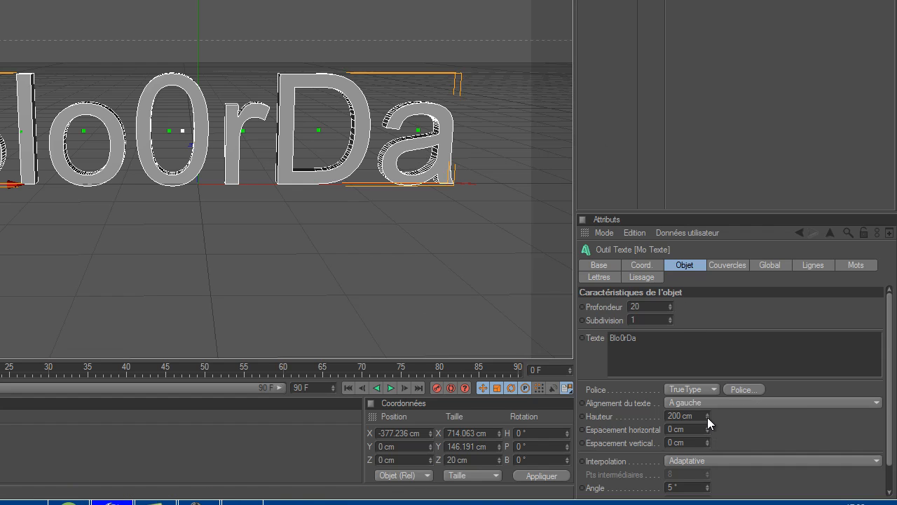
{"action": "left_click_drag", "start_coordinate": [709, 418], "coordinate": [704, 449]}
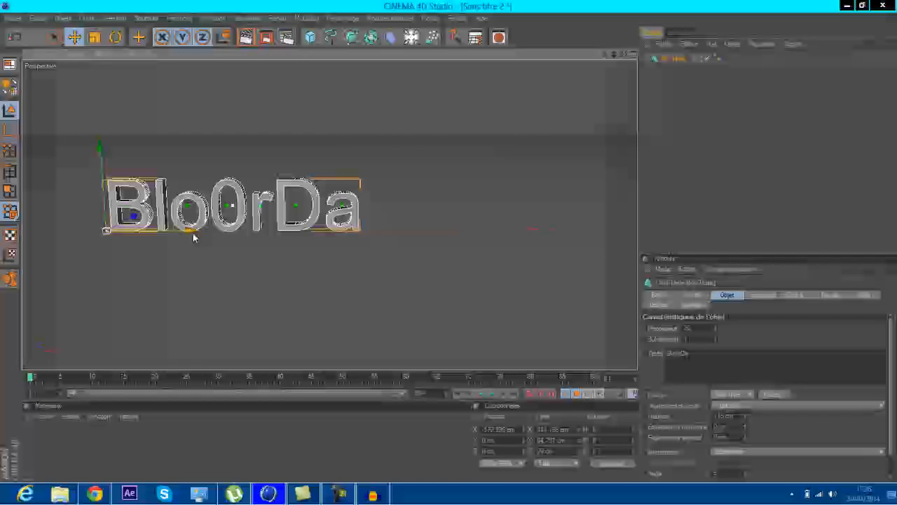
{"action": "left_click_drag", "start_coordinate": [194, 237], "coordinate": [269, 237]}
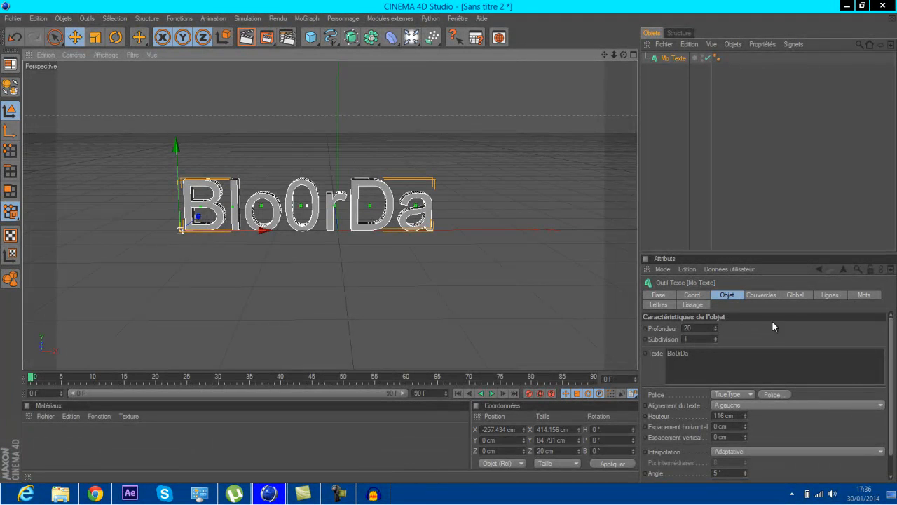
Set the text's extrusion depth (Profondeur) to 71
{"action": "left_click_drag", "start_coordinate": [715, 328], "coordinate": [716, 331]}
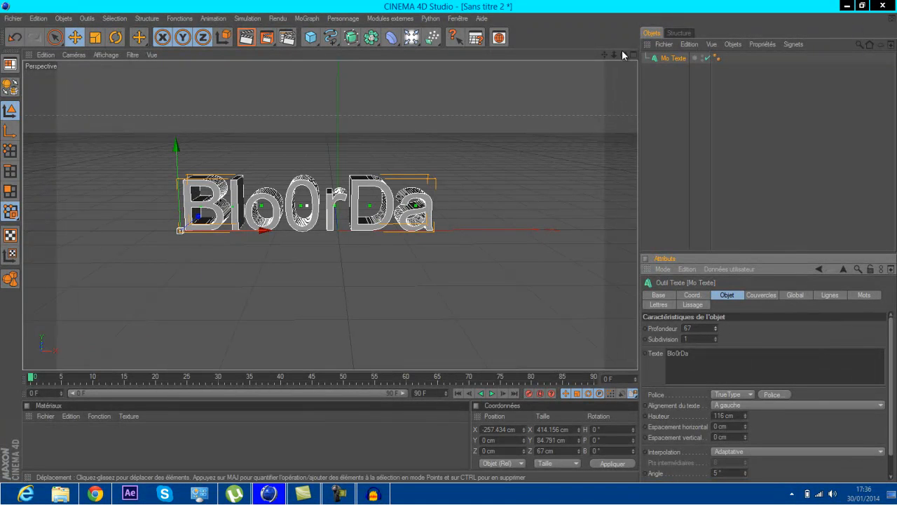
{"action": "left_click_drag", "start_coordinate": [623, 54], "coordinate": [477, 231]}
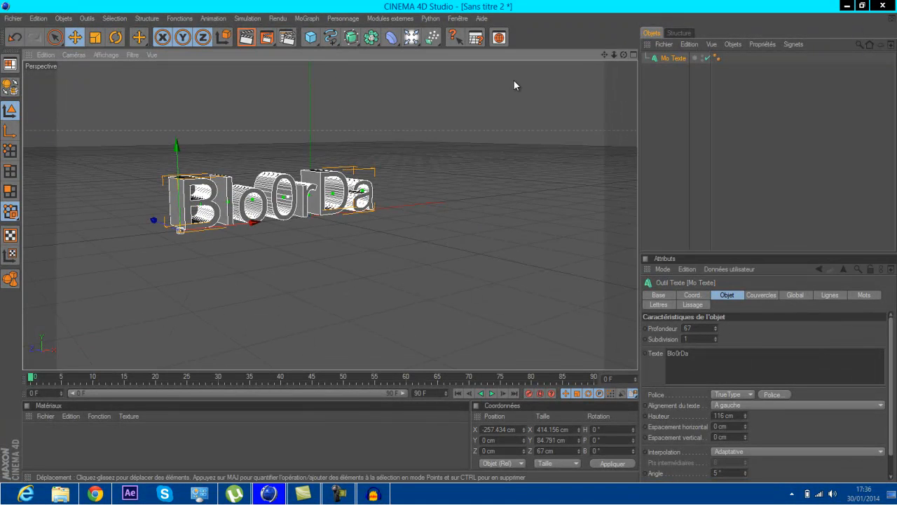
{"action": "mouse_move", "coordinate": [717, 327]}
{"action": "left_mouse_down"}
{"action": "mouse_move", "coordinate": [715, 349]}
{"action": "mouse_move", "coordinate": [716, 314]}
{"action": "mouse_move", "coordinate": [715, 337]}
{"action": "mouse_move", "coordinate": [715, 326]}
{"action": "left_mouse_up"}
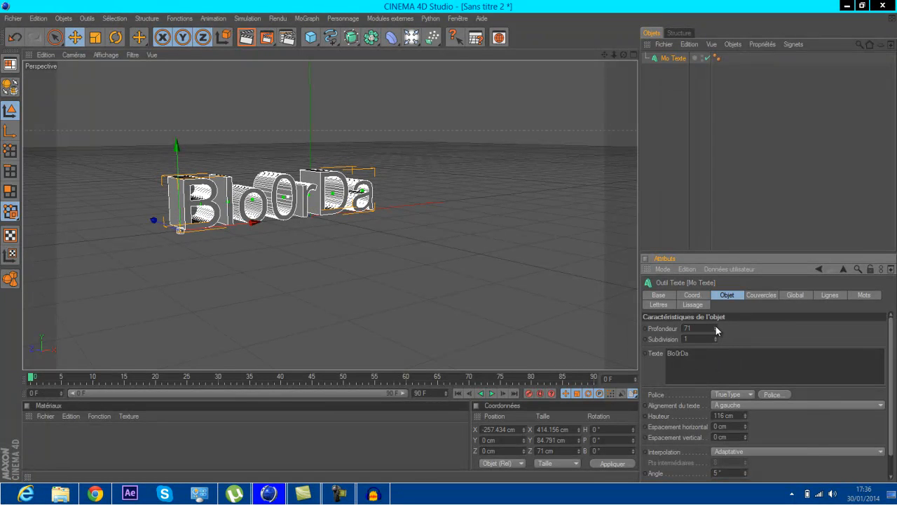
{"action": "left_click_drag", "start_coordinate": [624, 54], "coordinate": [450, 241]}
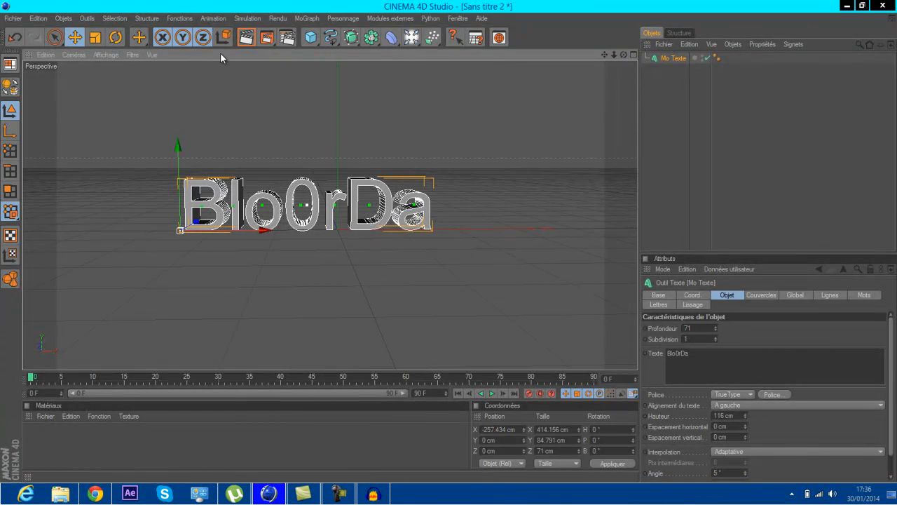
Preview-render the text from a slightly higher viewpoint and recentre it in the perspective view
{"action": "left_click_drag", "start_coordinate": [624, 54], "coordinate": [445, 241]}
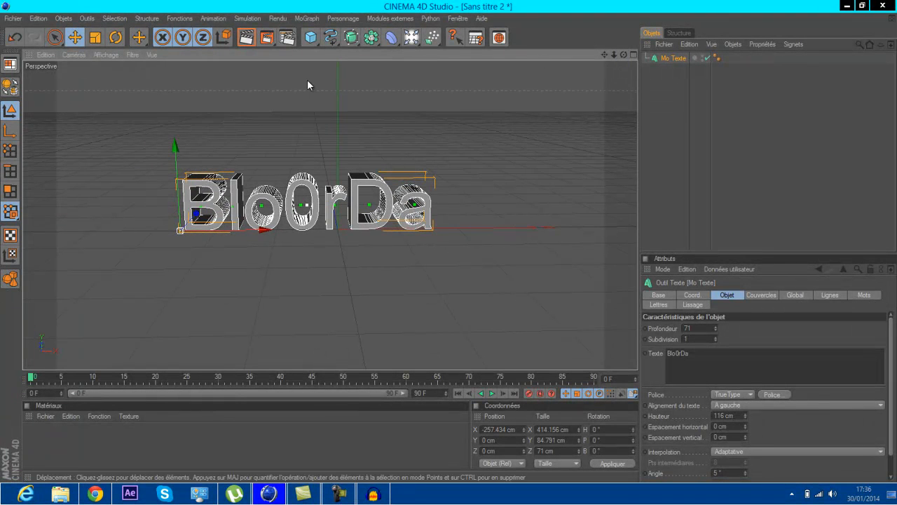
{"action": "left_click", "coordinate": [247, 37]}
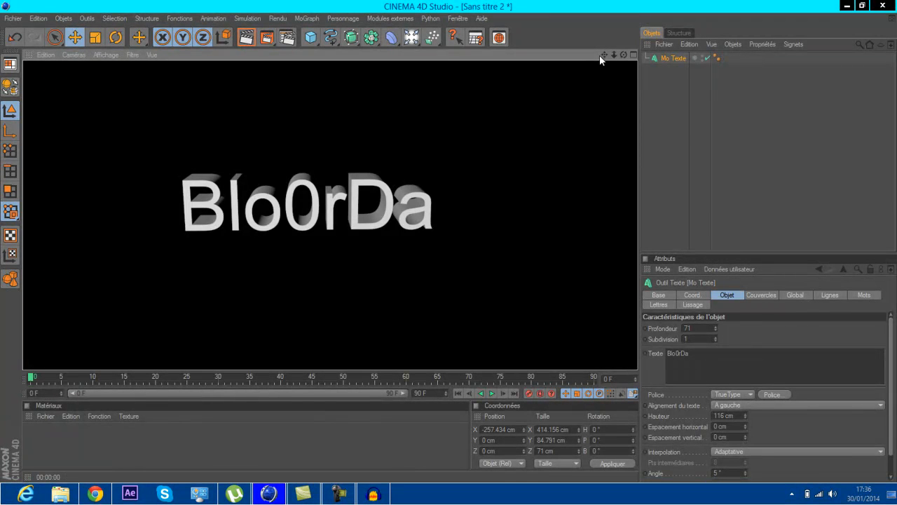
{"action": "left_click", "coordinate": [624, 54]}
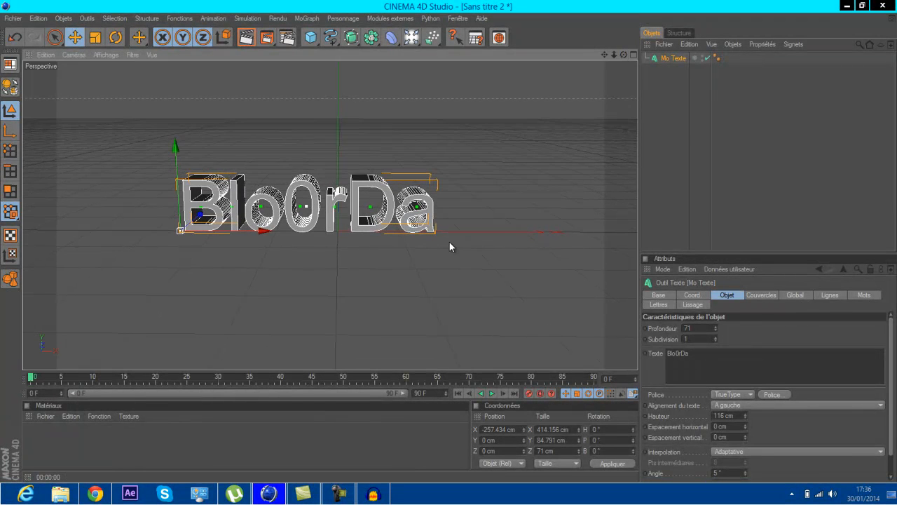
{"action": "left_click_drag", "start_coordinate": [605, 55], "coordinate": [639, 60]}
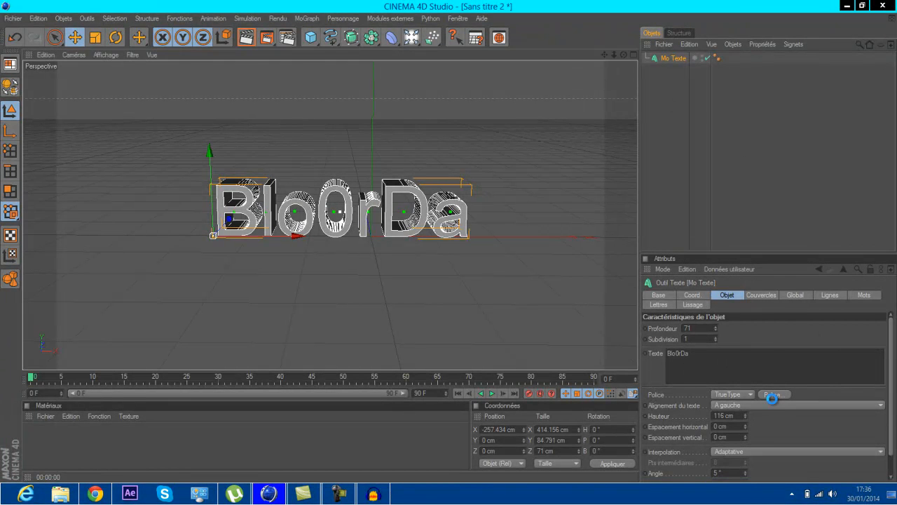
{"action": "key", "text": "super+c"}
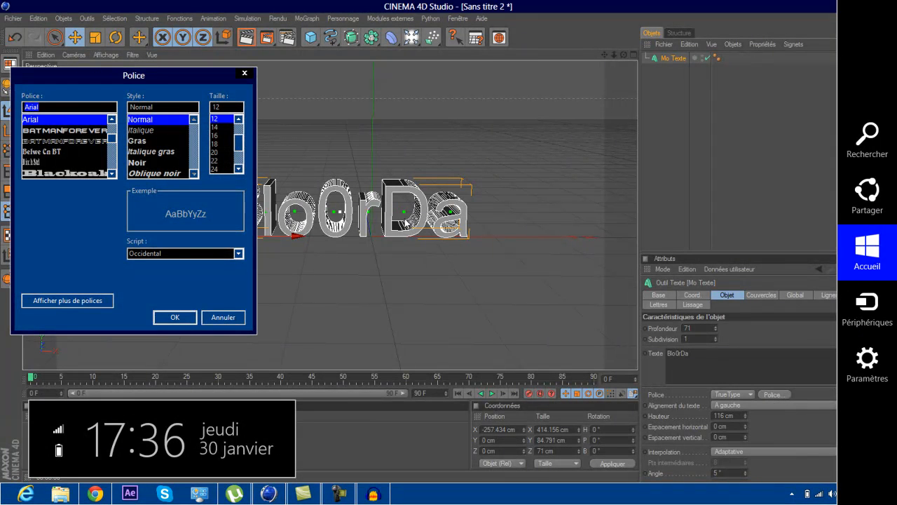
{"action": "key", "text": "super+c"}
{"action": "key", "text": "super+c"}
{"action": "key", "text": "super+c"}
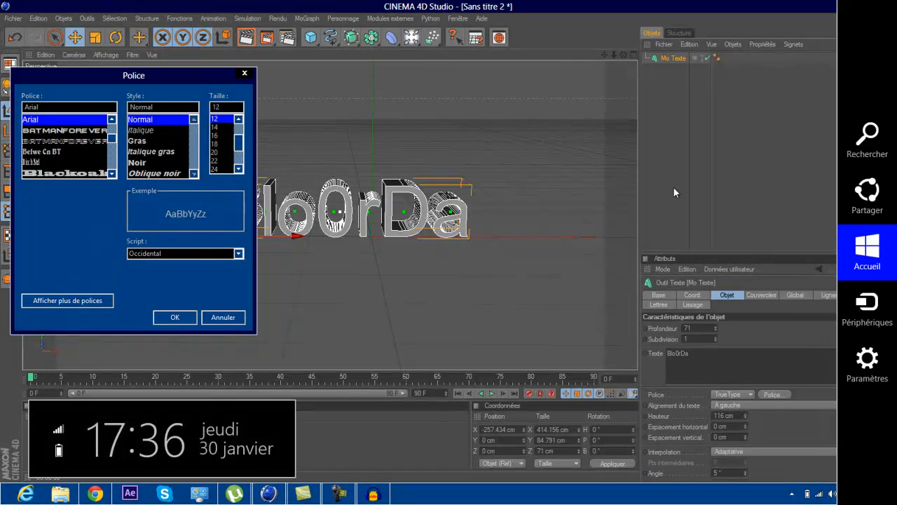
{"action": "key", "text": "super+c"}
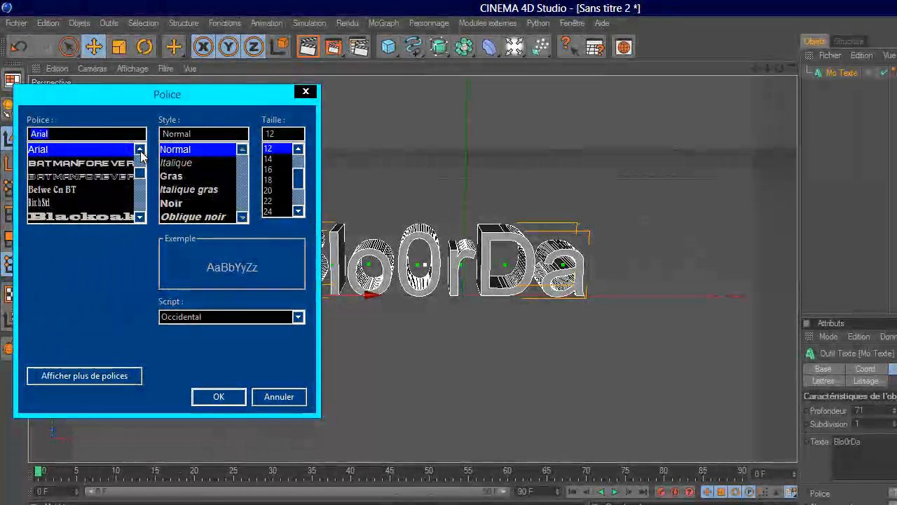
Set the Mo Texte object's font to Impact with the Normal style
{"action": "key", "text": "BackSpace"}
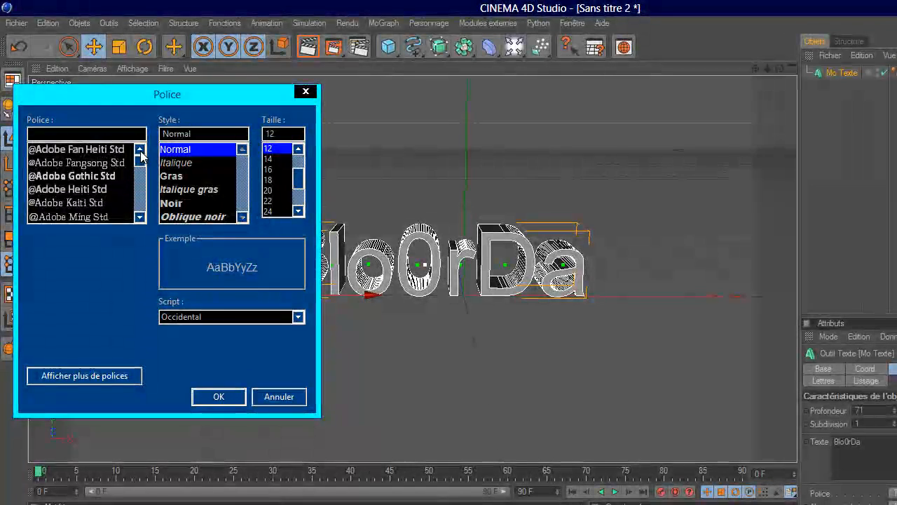
{"action": "type", "text": "im"}
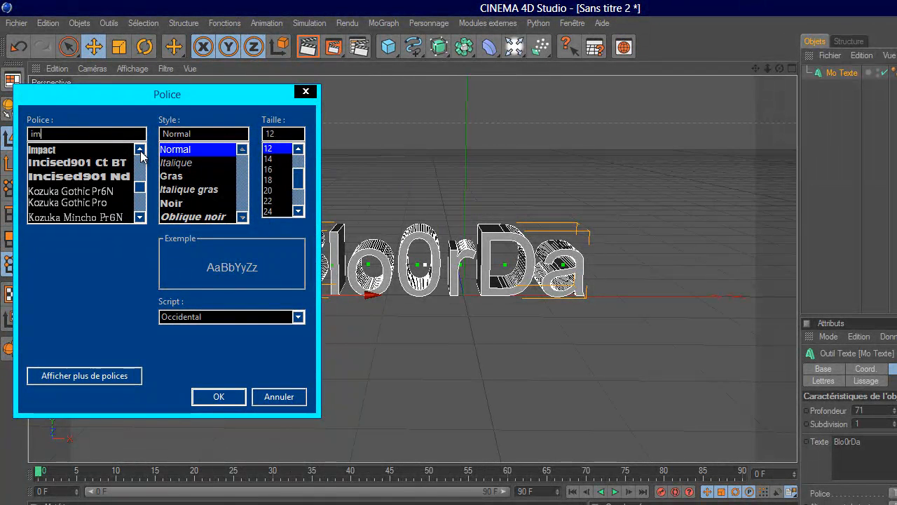
{"action": "left_click", "coordinate": [42, 150]}
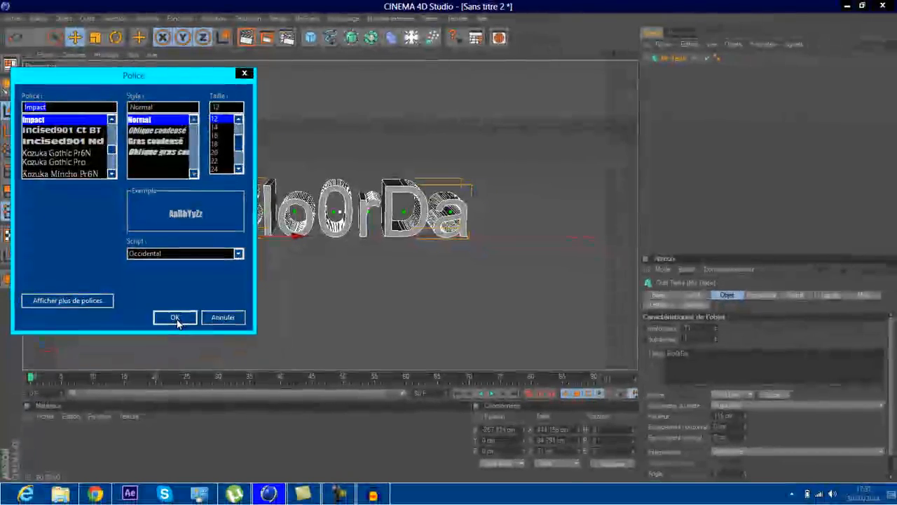
{"action": "left_click", "coordinate": [175, 318]}
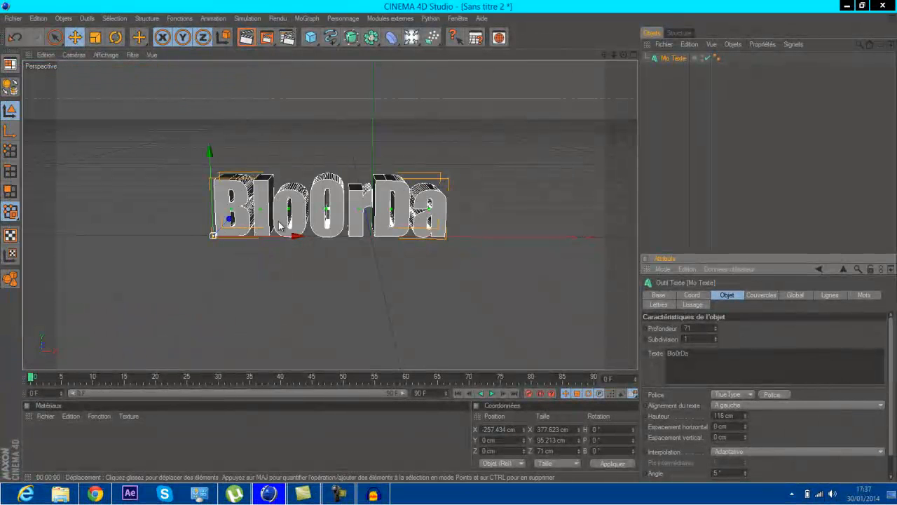
Reposition the text along the X axis to about -250 cm and preview-render the perspective view
{"action": "left_click_drag", "start_coordinate": [295, 235], "coordinate": [449, 245]}
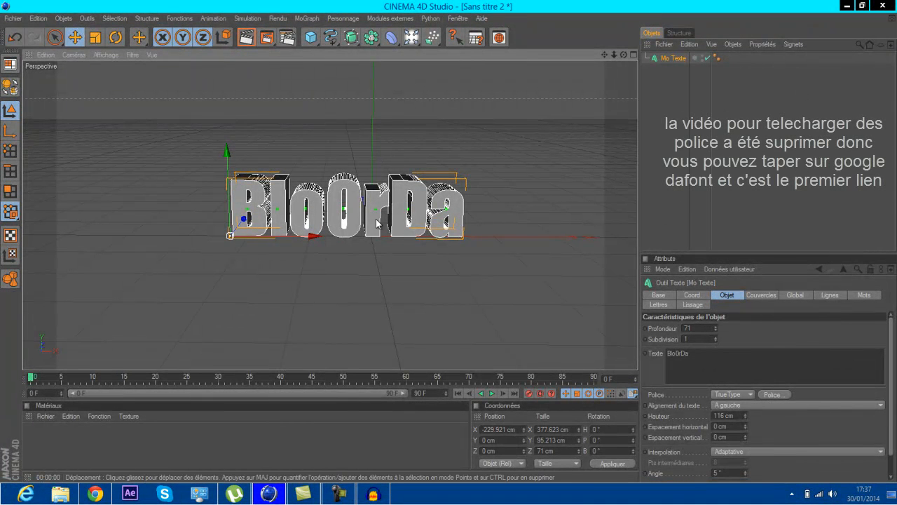
{"action": "left_click_drag", "start_coordinate": [308, 244], "coordinate": [294, 244]}
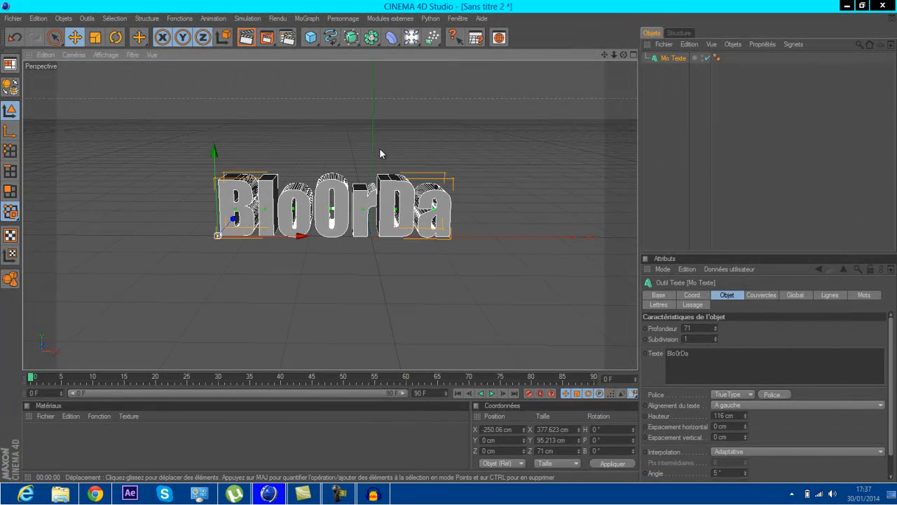
{"action": "left_click", "coordinate": [246, 38]}
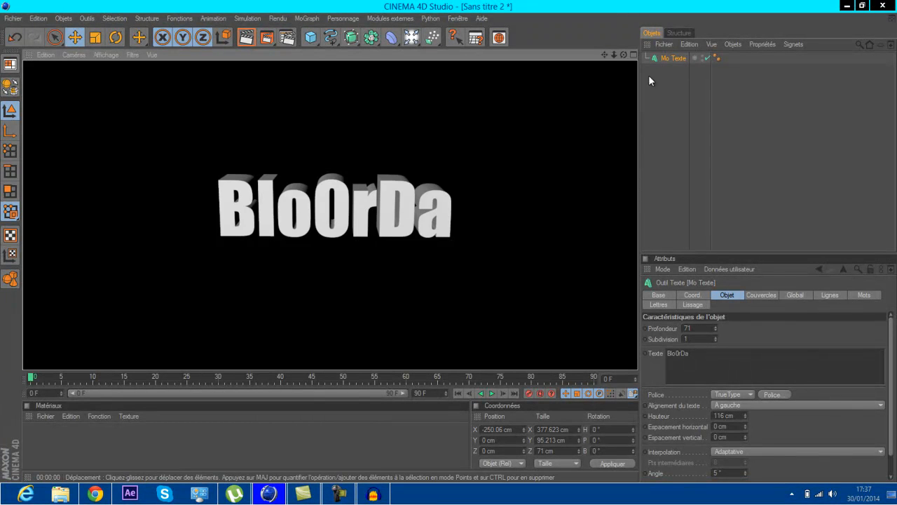
{"action": "left_click", "coordinate": [674, 58]}
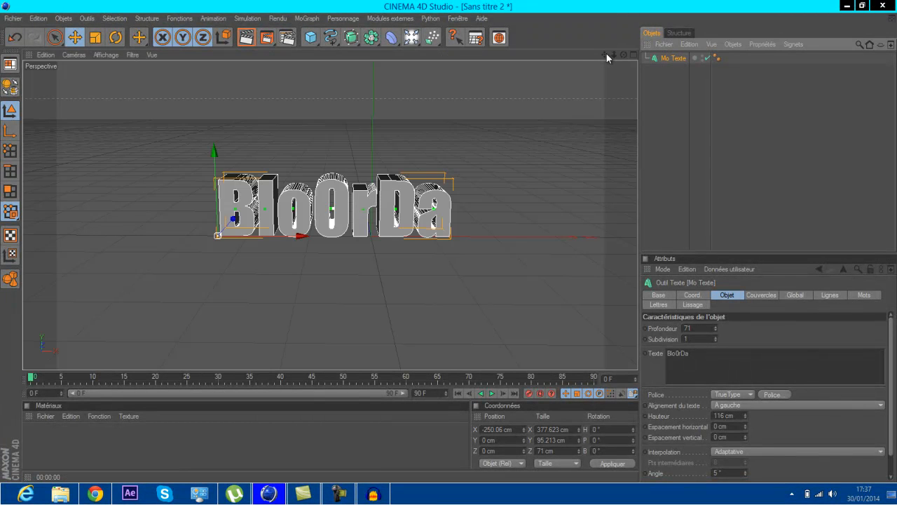
{"action": "left_click_drag", "start_coordinate": [624, 54], "coordinate": [449, 241]}
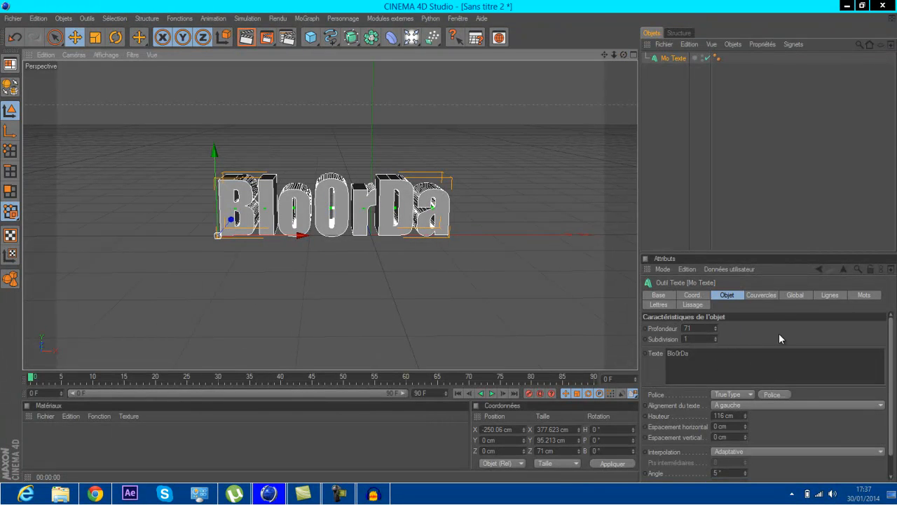
Set both the start and end caps of the text to Couvercle et biseau, with the 1 étape bevel type
{"action": "left_click", "coordinate": [762, 295]}
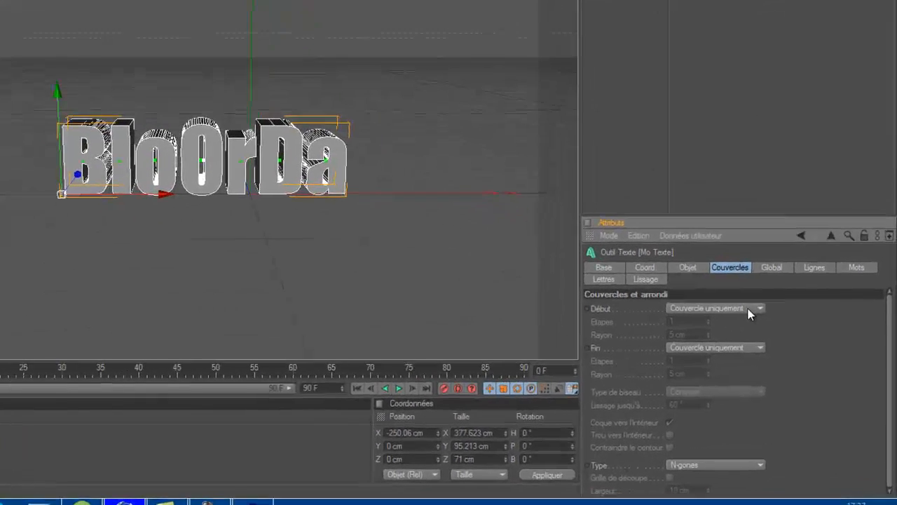
{"action": "left_click", "coordinate": [743, 328]}
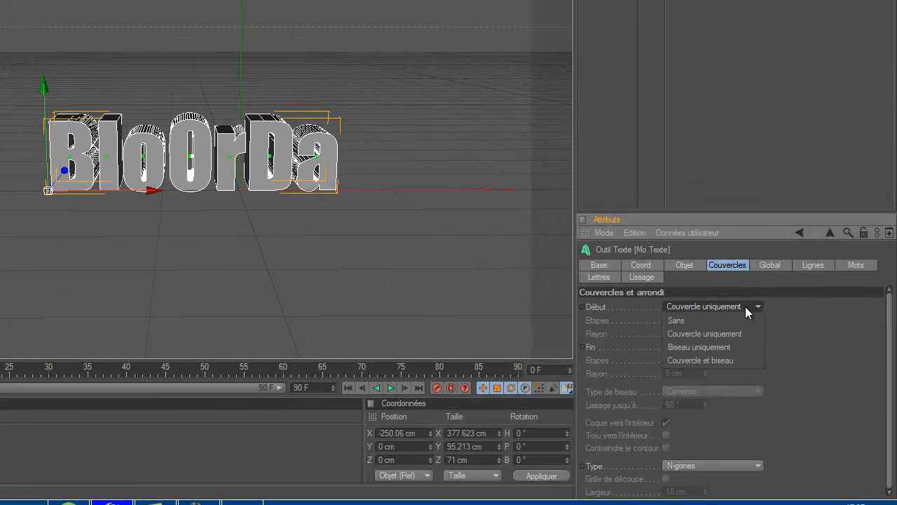
{"action": "left_click", "coordinate": [736, 362]}
{"action": "left_click", "coordinate": [722, 346]}
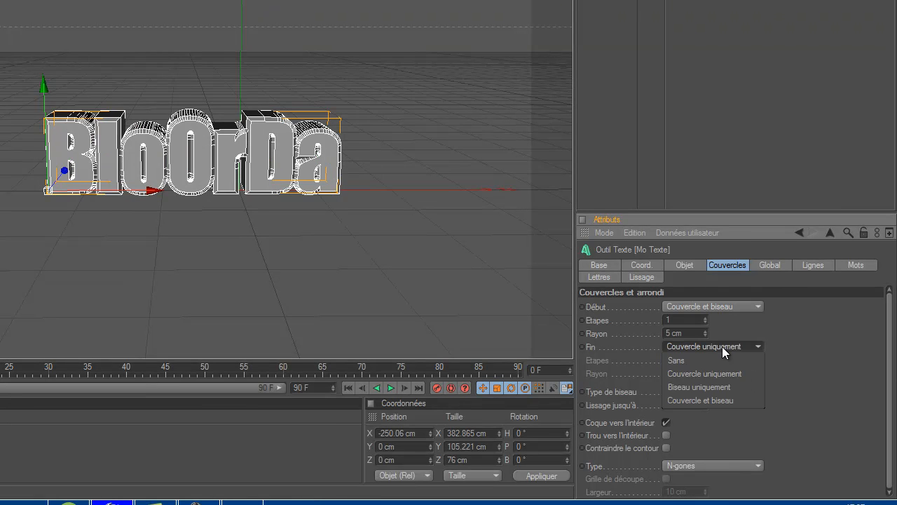
{"action": "left_click", "coordinate": [731, 400]}
{"action": "left_click", "coordinate": [723, 389]}
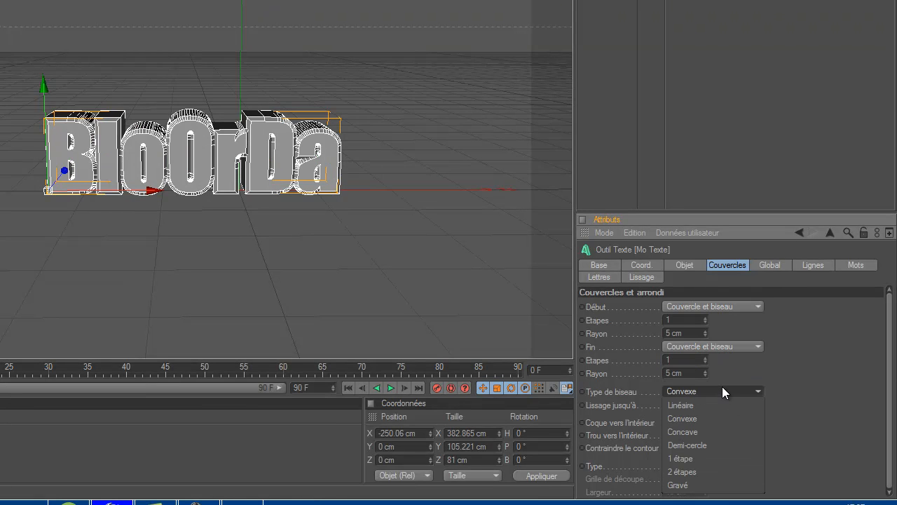
{"action": "left_click", "coordinate": [695, 460]}
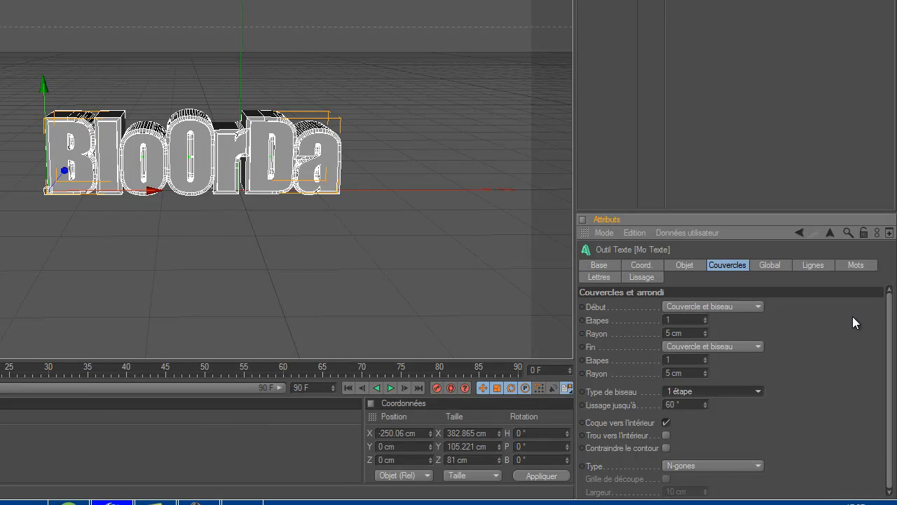
{"action": "left_click", "coordinate": [684, 267]}
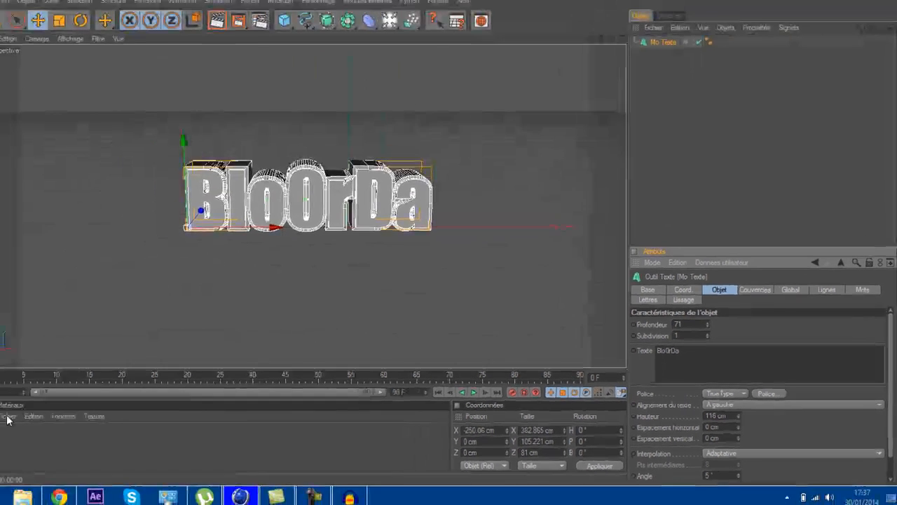
Create a new material and disable its Spécularité channel
{"action": "left_click", "coordinate": [44, 415]}
{"action": "left_click", "coordinate": [115, 272]}
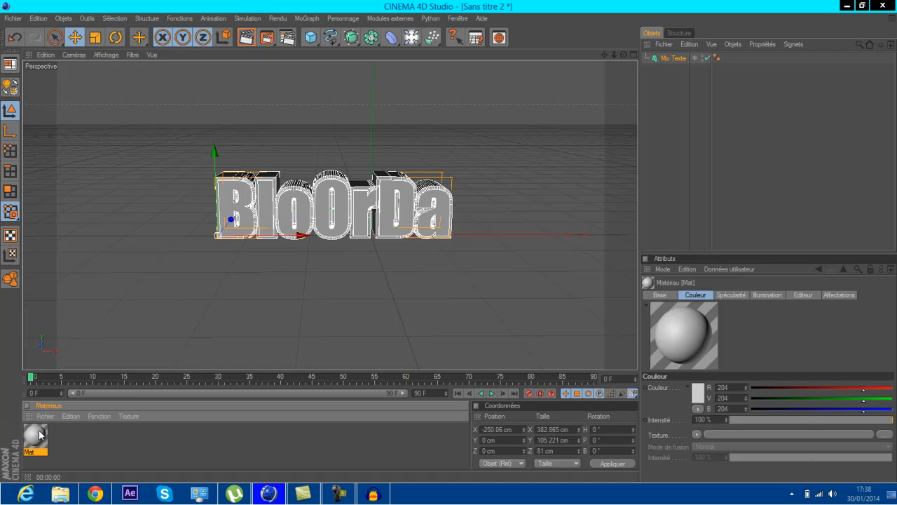
{"action": "double_click", "coordinate": [41, 435]}
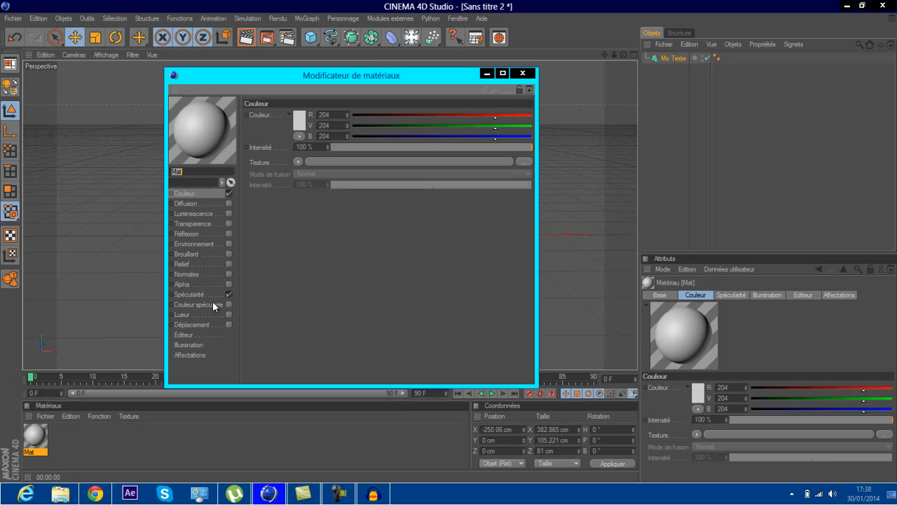
{"action": "left_click", "coordinate": [229, 293]}
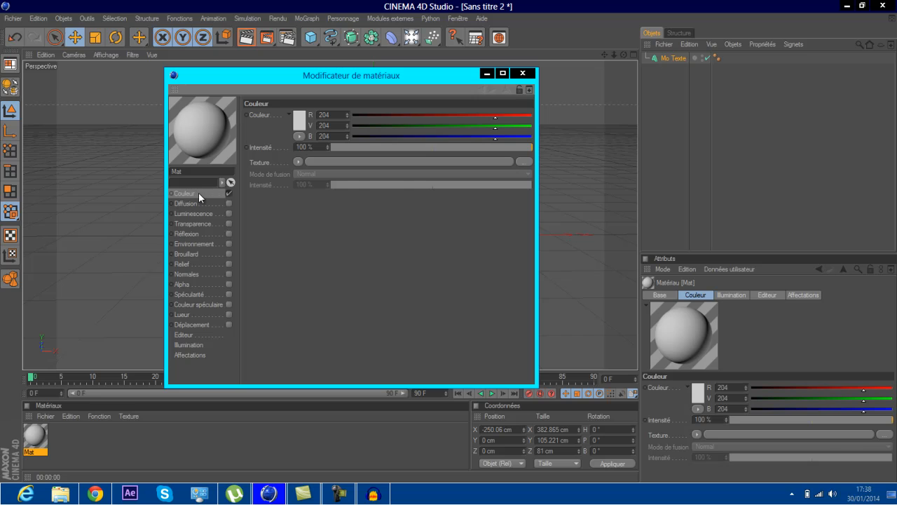
Set the material's colour to dark grey, R 98, V 93, B 93, and close the material editor
{"action": "left_click", "coordinate": [300, 120]}
{"action": "left_click", "coordinate": [265, 100]}
{"action": "left_click_drag", "start_coordinate": [265, 103], "coordinate": [239, 112]}
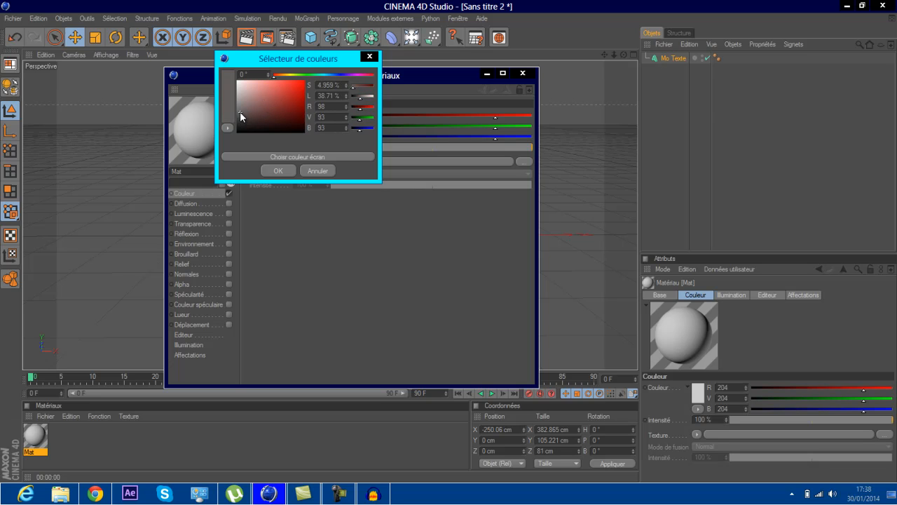
{"action": "left_click", "coordinate": [282, 169]}
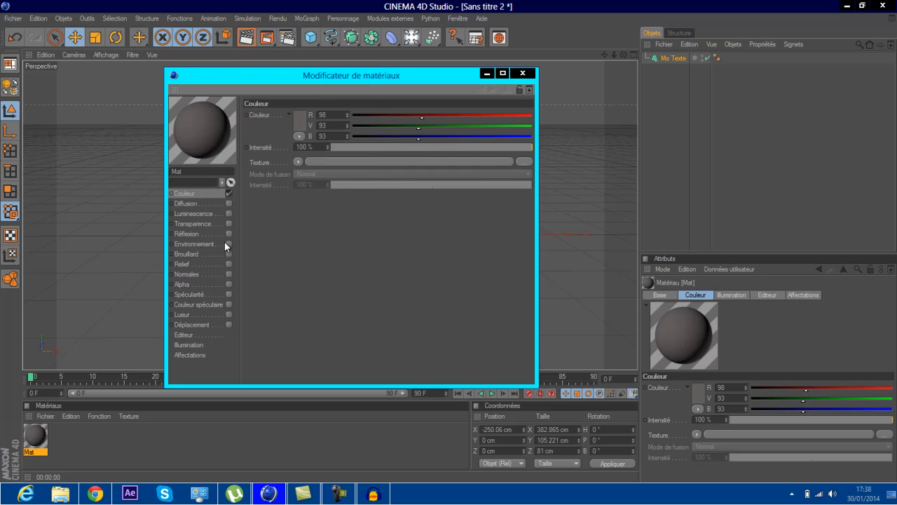
{"action": "left_click", "coordinate": [522, 73]}
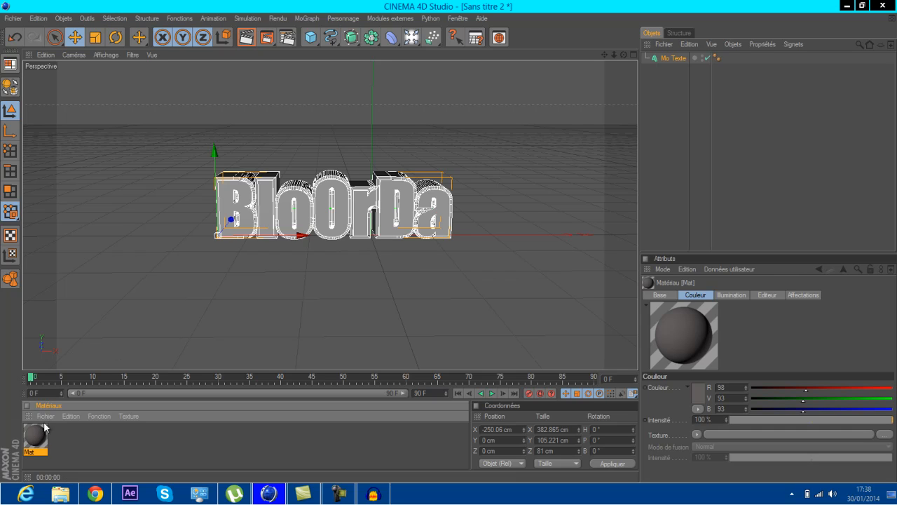
Apply the dark grey material to the Blo0rDa text and preview-render the view
{"action": "left_click_drag", "start_coordinate": [38, 438], "coordinate": [312, 257]}
{"action": "left_click_drag", "start_coordinate": [29, 440], "coordinate": [282, 230]}
{"action": "left_click", "coordinate": [246, 37]}
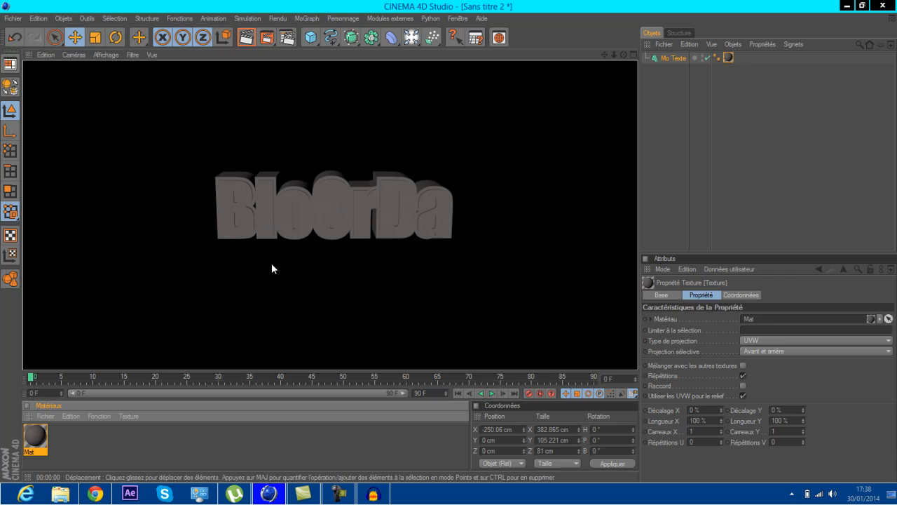
{"action": "left_click", "coordinate": [67, 420]}
{"action": "left_click", "coordinate": [75, 439]}
{"action": "left_click", "coordinate": [47, 415]}
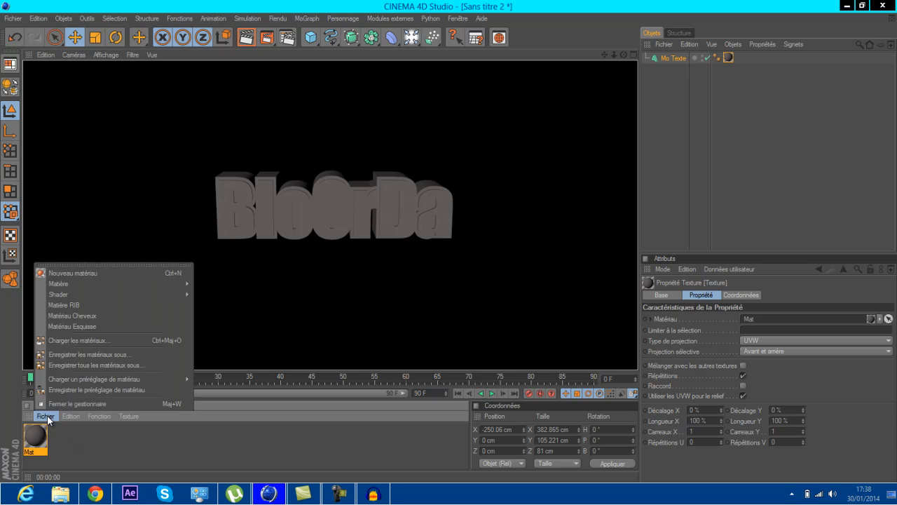
{"action": "left_click", "coordinate": [149, 438]}
{"action": "left_click", "coordinate": [467, 217]}
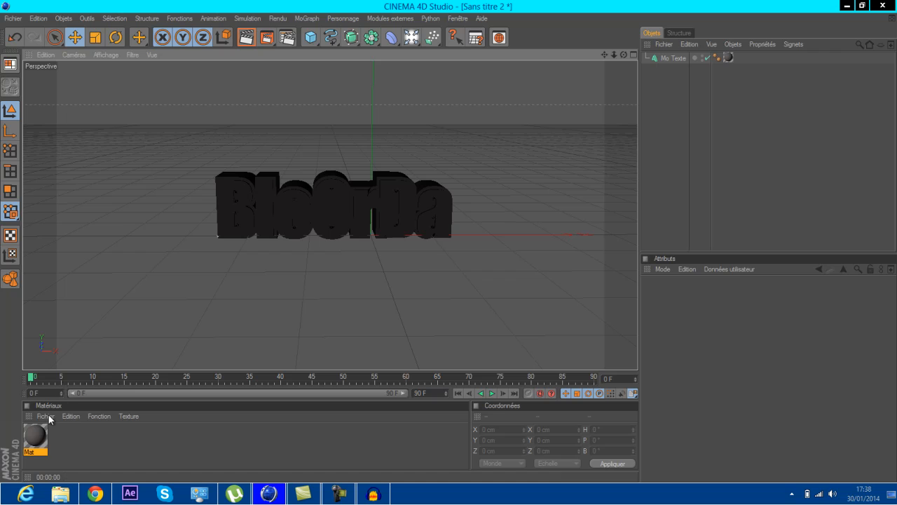
{"action": "left_click", "coordinate": [49, 415]}
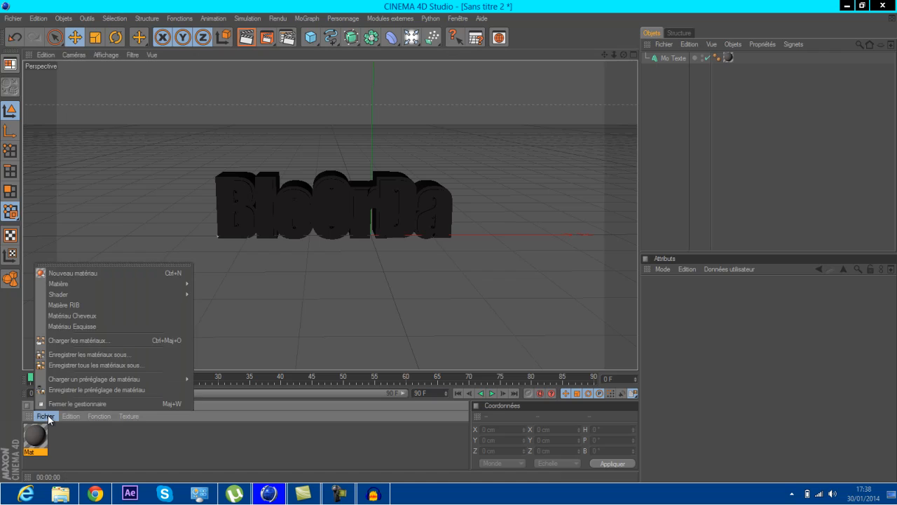
{"action": "left_click", "coordinate": [78, 446]}
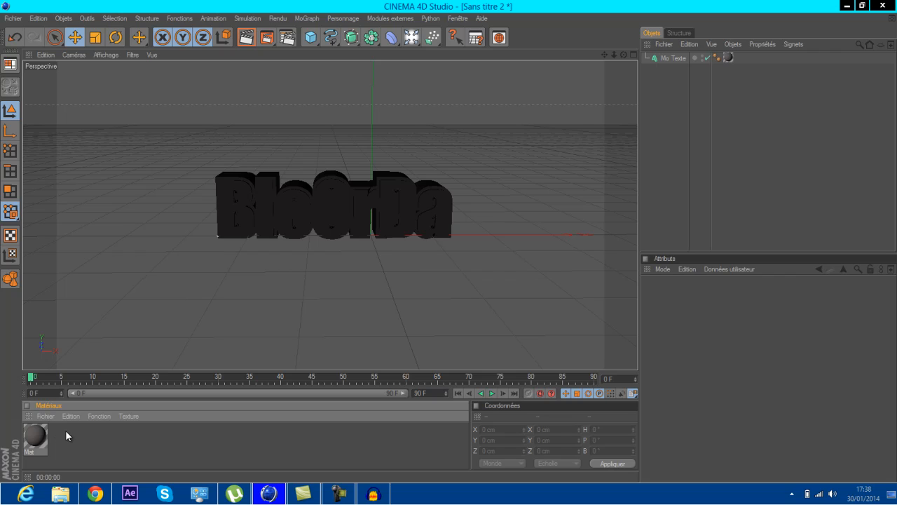
Create a second material with default settings and leave it deselected
{"action": "double_click", "coordinate": [65, 430]}
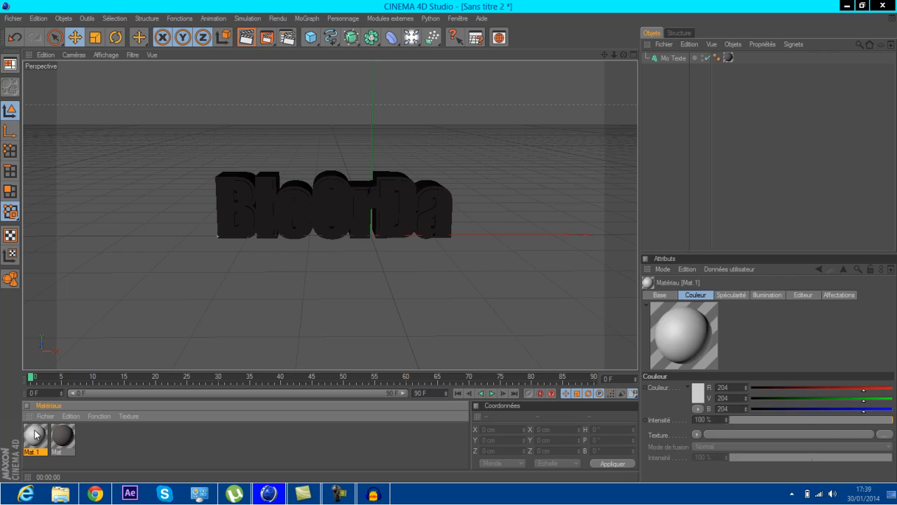
{"action": "left_click", "coordinate": [98, 431]}
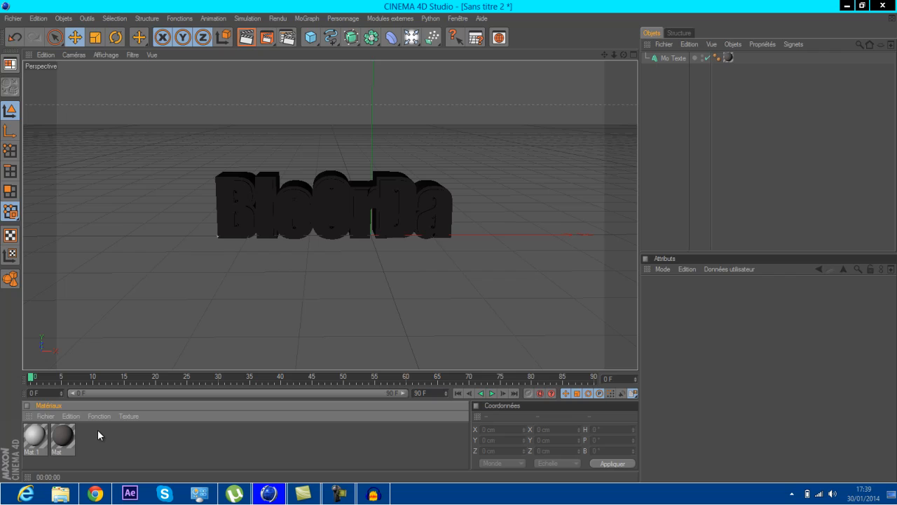
Disable the second material's Spécularité channel and set its colour to blue, R 0, V 106, B 255
{"action": "left_click", "coordinate": [31, 431]}
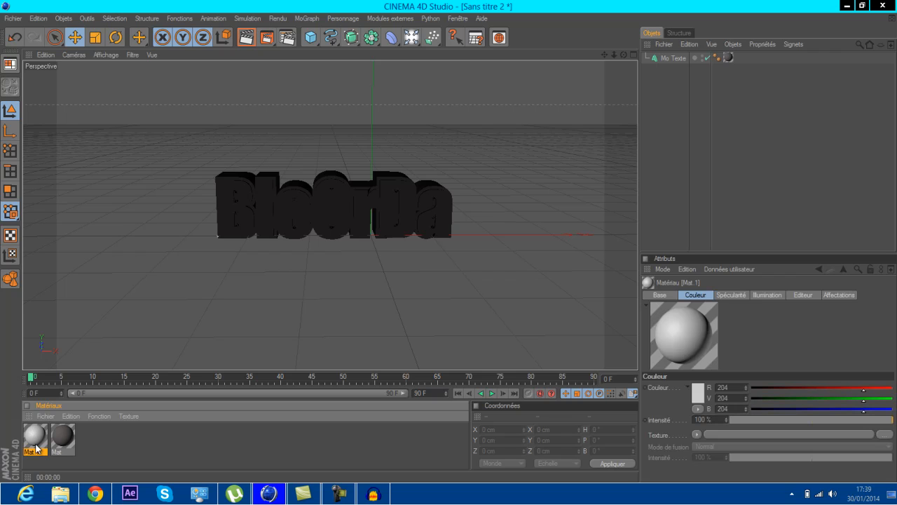
{"action": "double_click", "coordinate": [35, 444]}
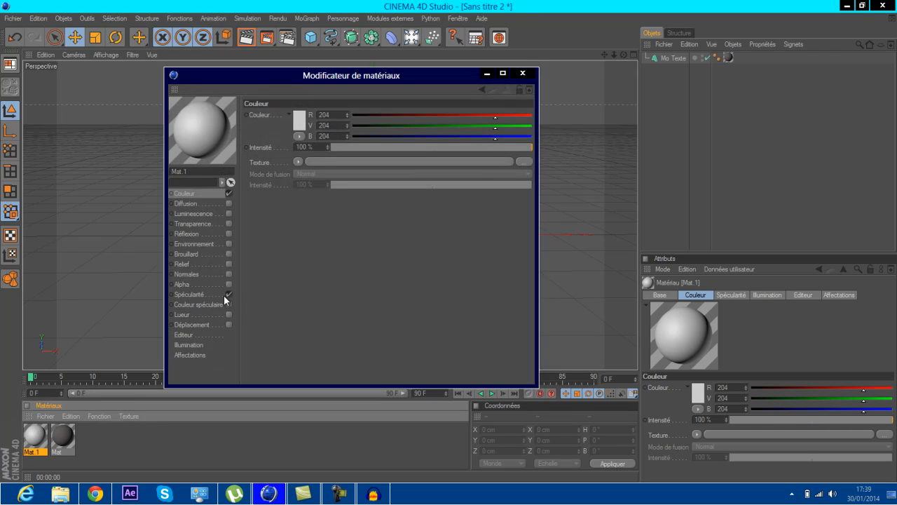
{"action": "left_click", "coordinate": [228, 295]}
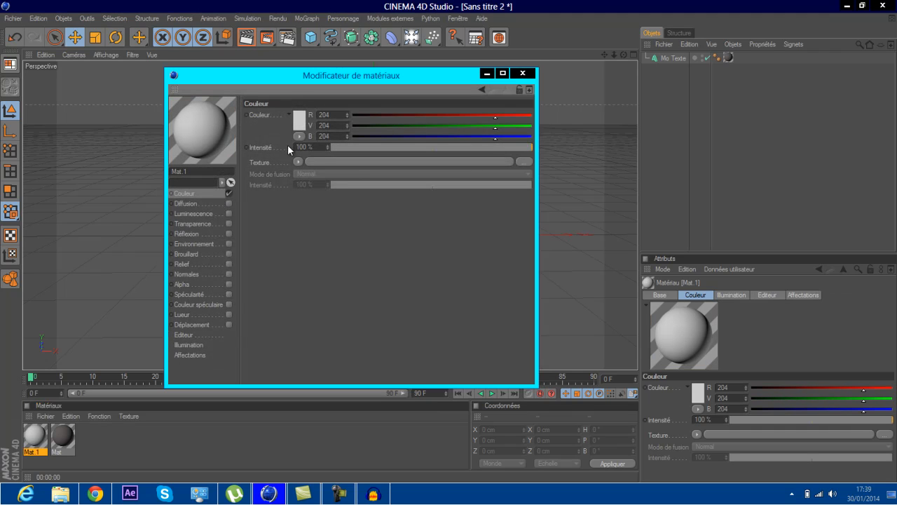
{"action": "left_click_drag", "start_coordinate": [304, 127], "coordinate": [344, 73]}
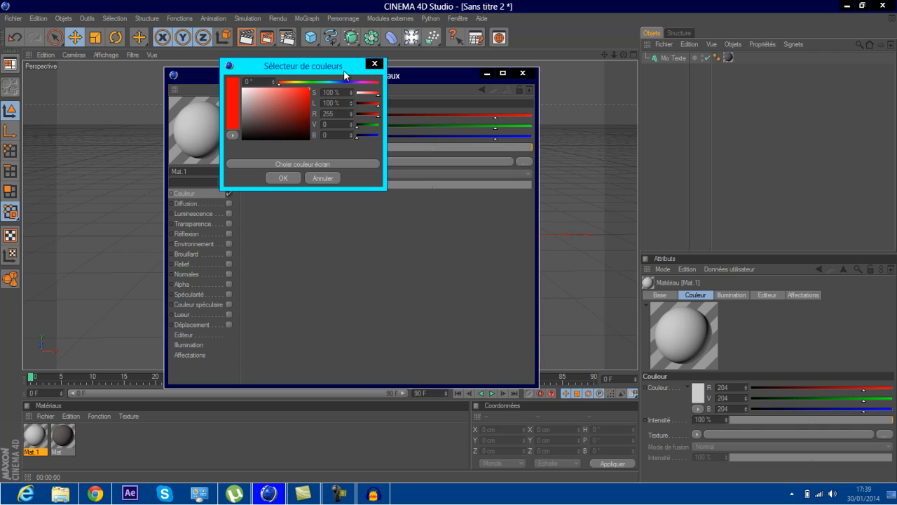
{"action": "left_click", "coordinate": [338, 81]}
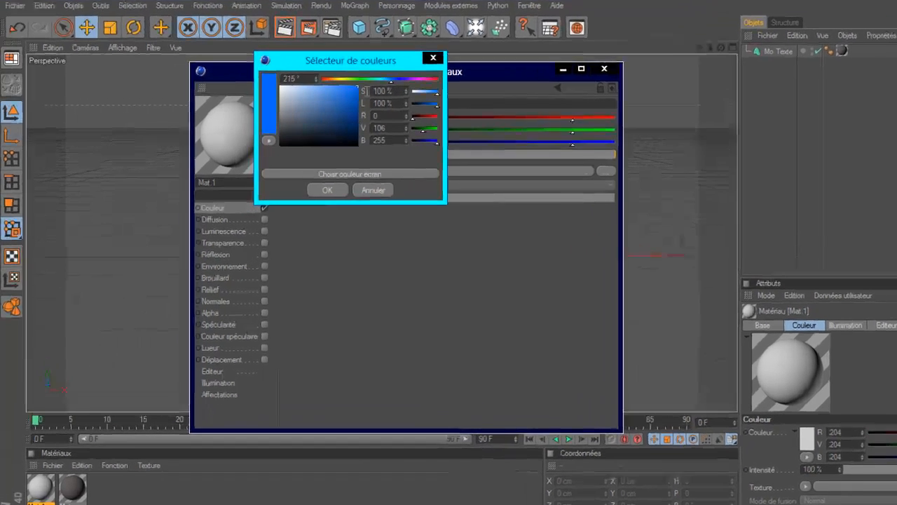
{"action": "left_click", "coordinate": [369, 191]}
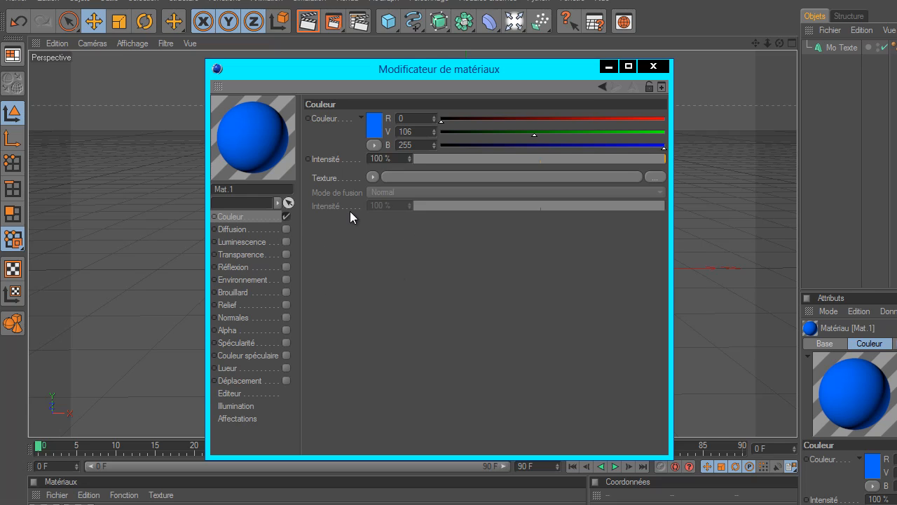
Enable the material's Luminescence channel with light blue, R 0, V 170, B 255, and close the material editor
{"action": "left_click", "coordinate": [258, 243]}
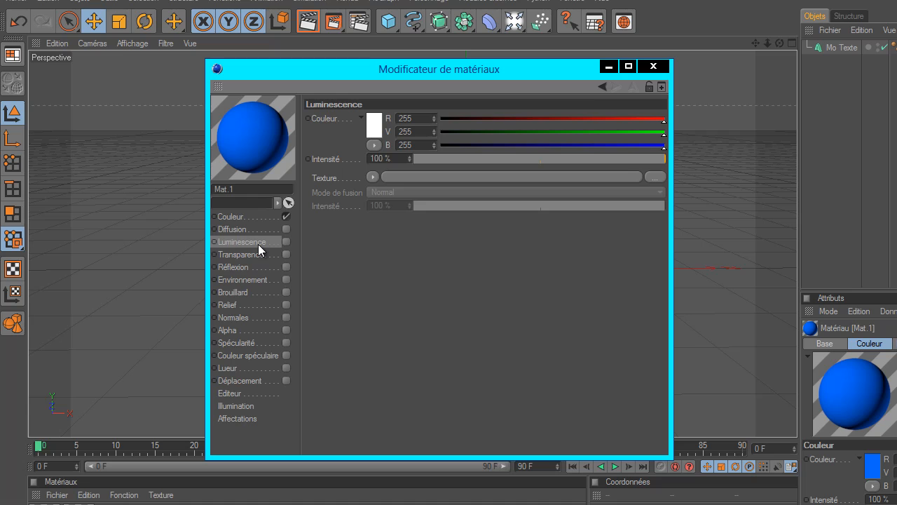
{"action": "left_click", "coordinate": [288, 243]}
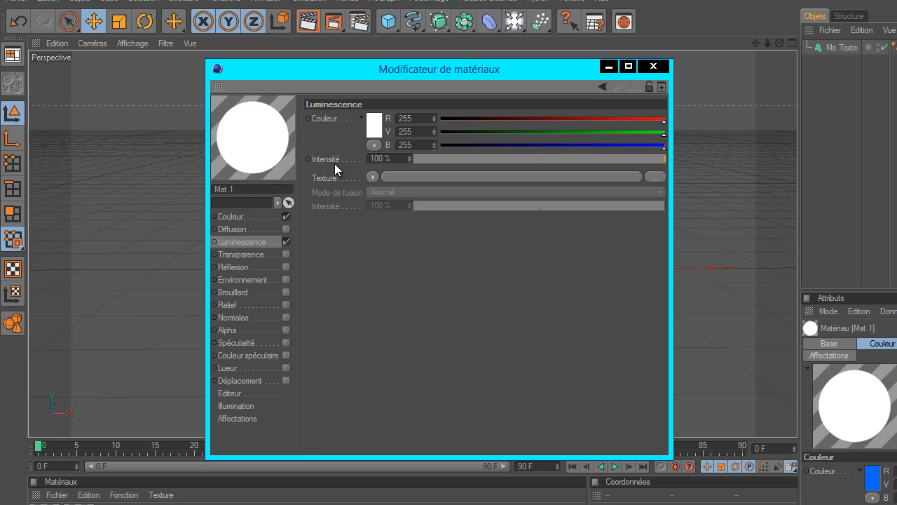
{"action": "left_click", "coordinate": [373, 127]}
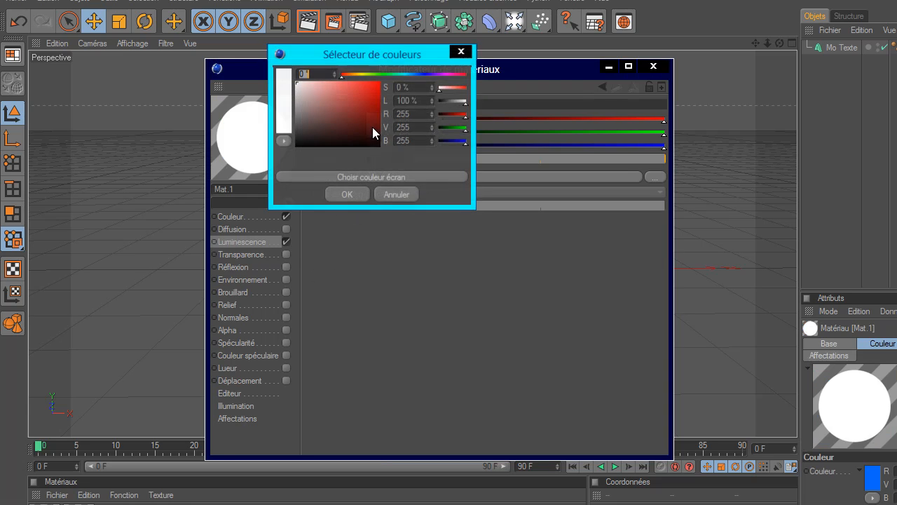
{"action": "left_click", "coordinate": [412, 74]}
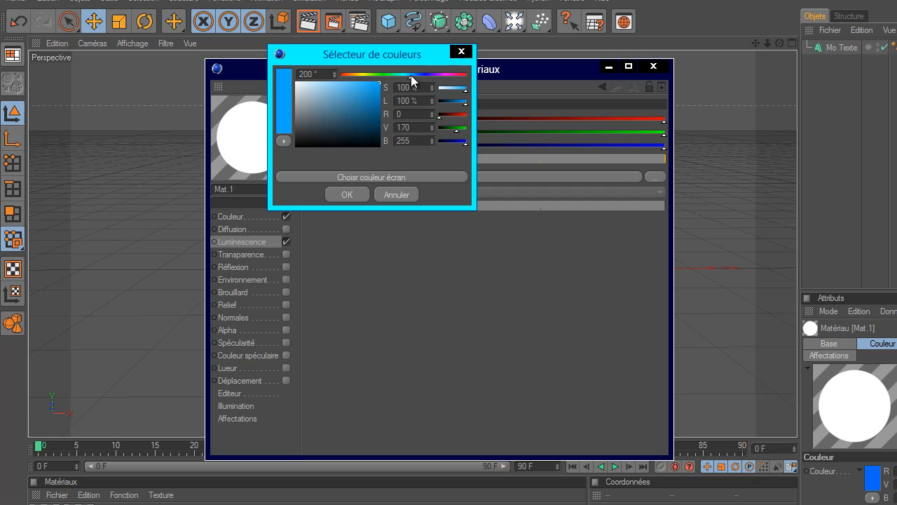
{"action": "left_click", "coordinate": [347, 194]}
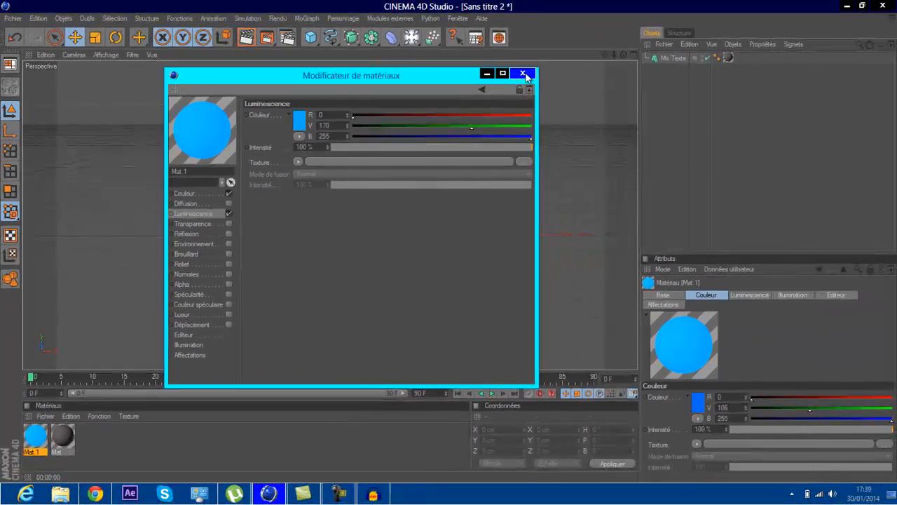
{"action": "left_click", "coordinate": [653, 67]}
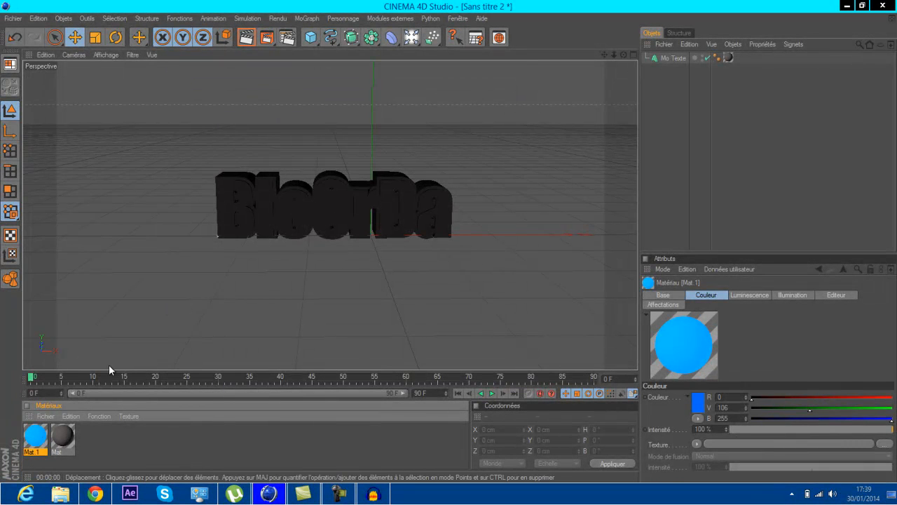
Apply the blue luminous material to the Blo0rDa text and preview-render the view
{"action": "left_click_drag", "start_coordinate": [41, 436], "coordinate": [340, 183]}
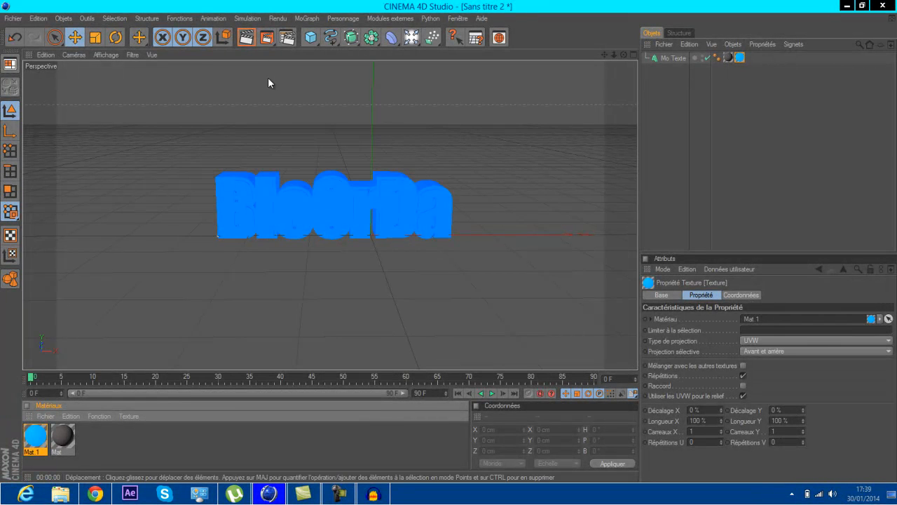
{"action": "key", "text": "ctrl+r"}
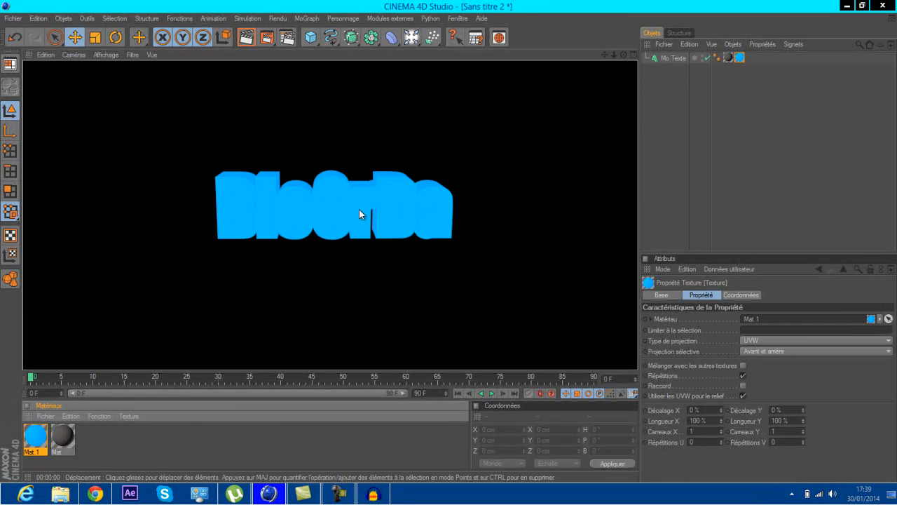
{"action": "left_click", "coordinate": [726, 97]}
{"action": "left_click", "coordinate": [730, 59]}
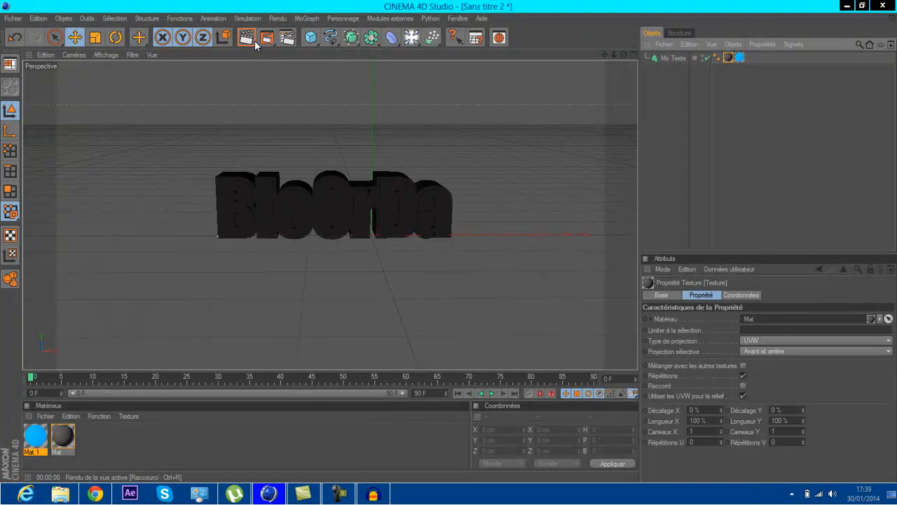
{"action": "key", "text": "ctrl+r"}
{"action": "left_click", "coordinate": [651, 151]}
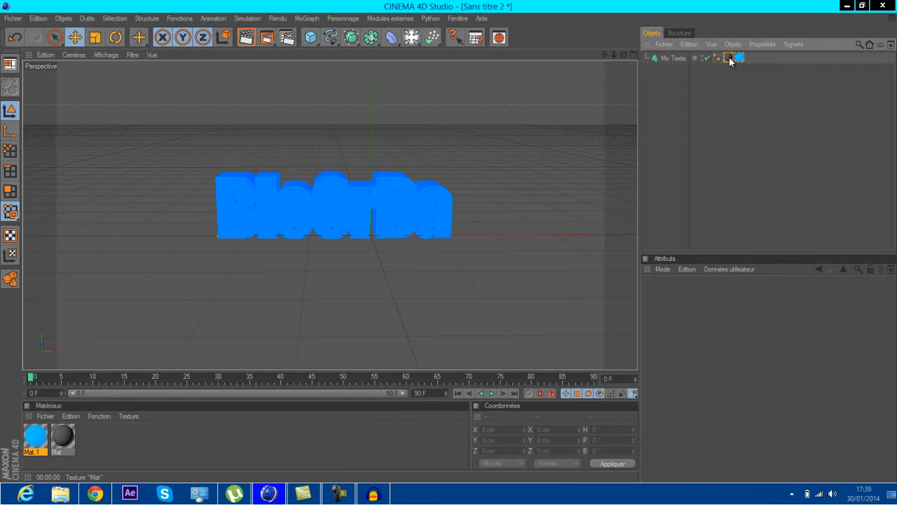
Reorder the text's texture tags so the dark grey one follows the blue one, and preview-render the view
{"action": "left_click_drag", "start_coordinate": [728, 57], "coordinate": [745, 57]}
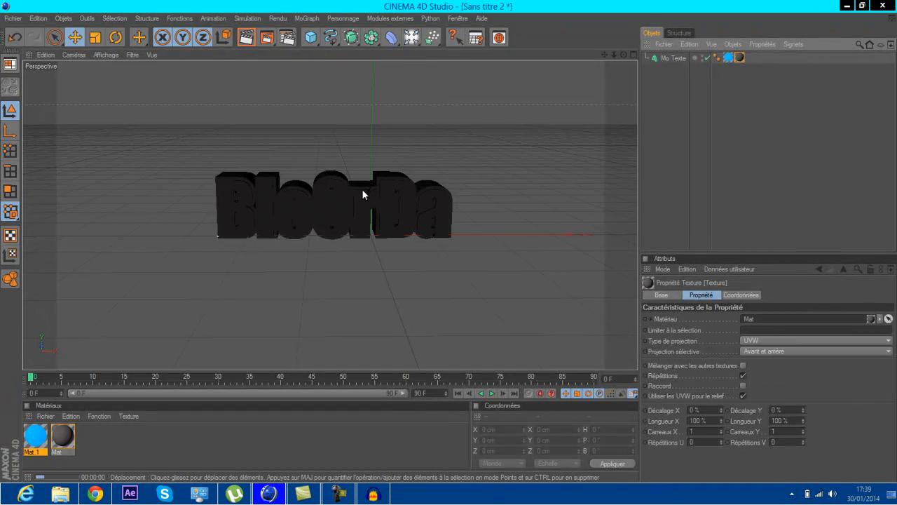
{"action": "key", "text": "ctrl+r"}
{"action": "left_click", "coordinate": [752, 80]}
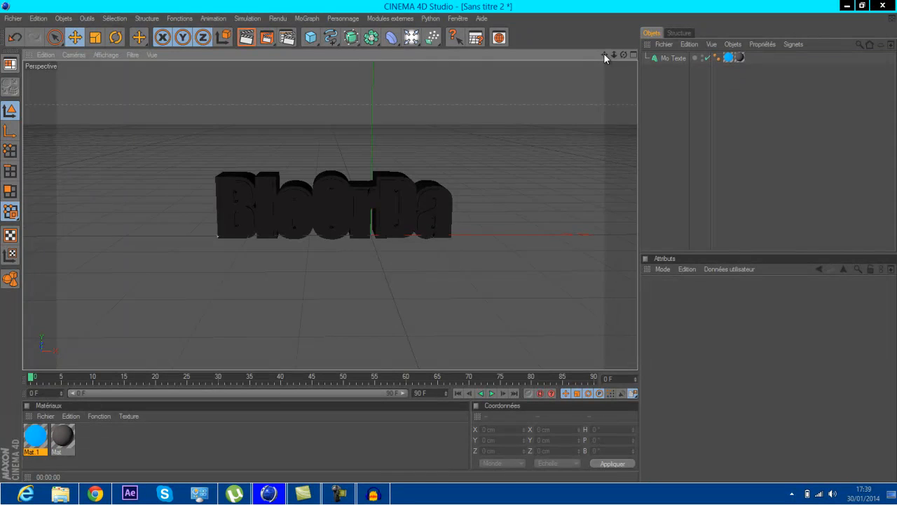
Limit the dark grey texture to the text's front cap selection and preview-render the view
{"action": "left_click_drag", "start_coordinate": [604, 54], "coordinate": [448, 241]}
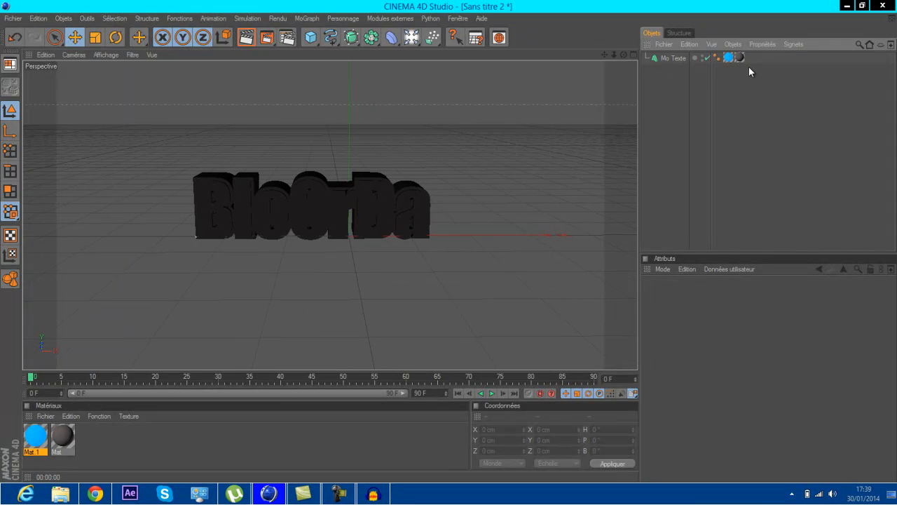
{"action": "left_click", "coordinate": [672, 58]}
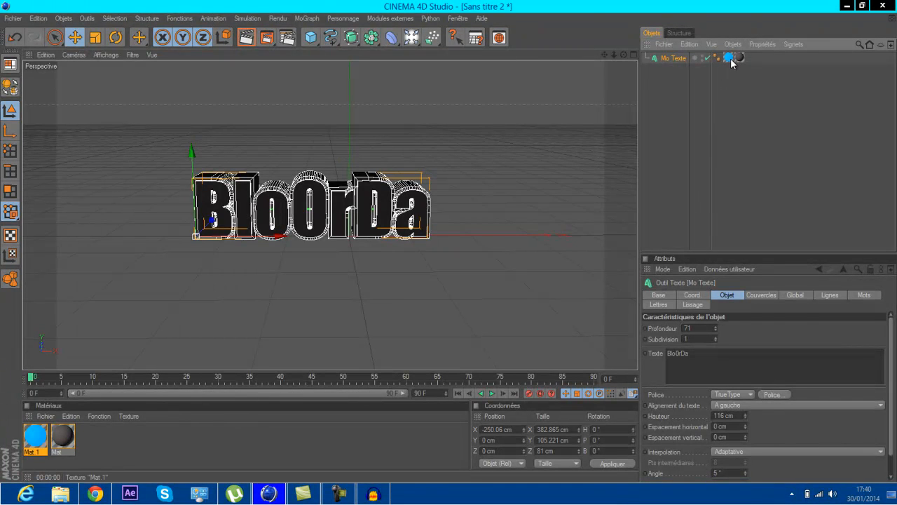
{"action": "left_click", "coordinate": [741, 124]}
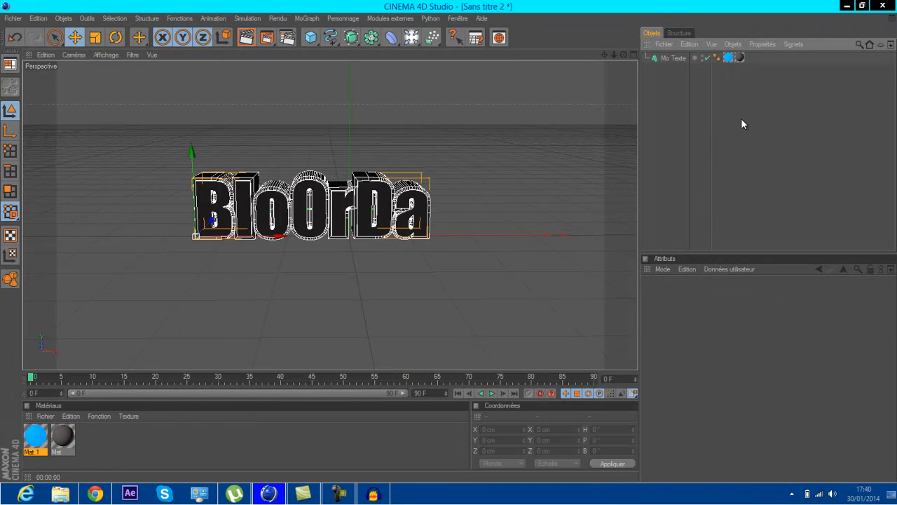
{"action": "left_click", "coordinate": [740, 59]}
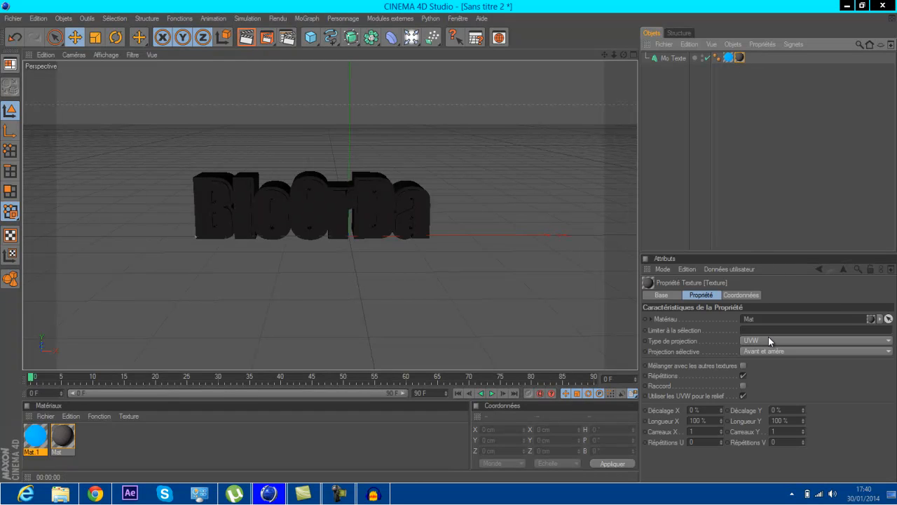
{"action": "left_click", "coordinate": [761, 329]}
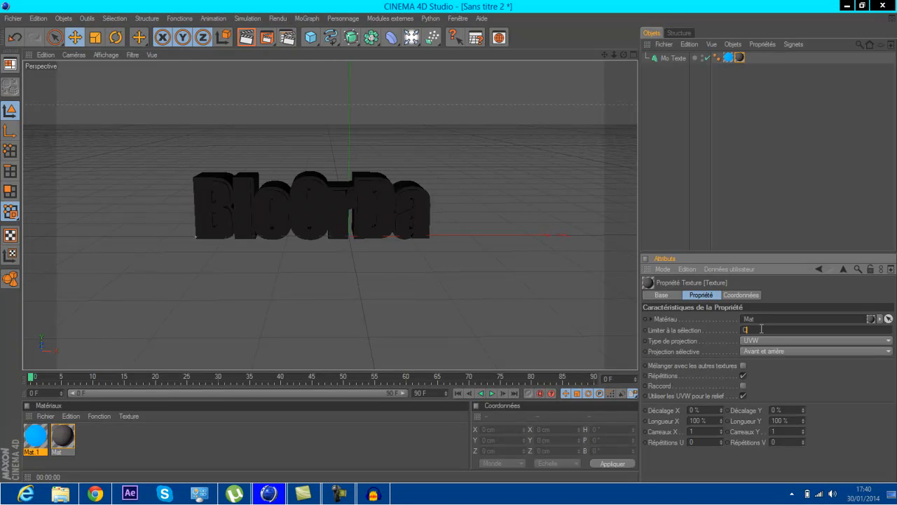
{"action": "left_click", "coordinate": [722, 181]}
{"action": "key", "text": "ctrl+r"}
{"action": "left_click", "coordinate": [253, 39]}
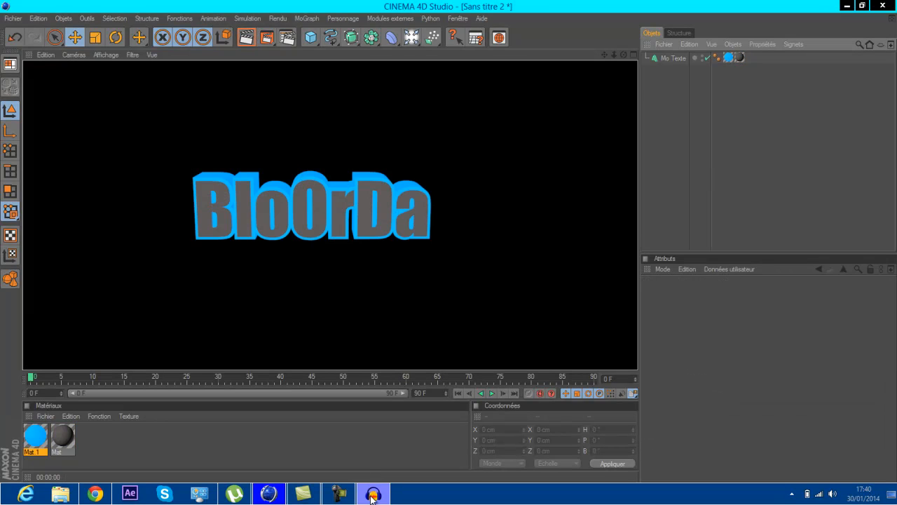
{"action": "left_click", "coordinate": [340, 493]}
{"action": "left_click", "coordinate": [340, 492]}
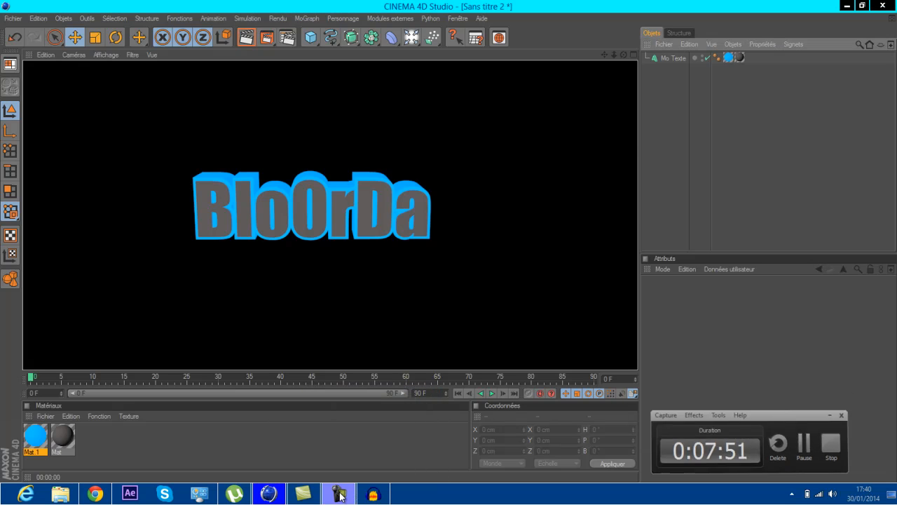
{"action": "left_click", "coordinate": [695, 98]}
Recentre the text in the perspective view and preview-render the two-tone result
{"action": "left_click_drag", "start_coordinate": [604, 54], "coordinate": [449, 241]}
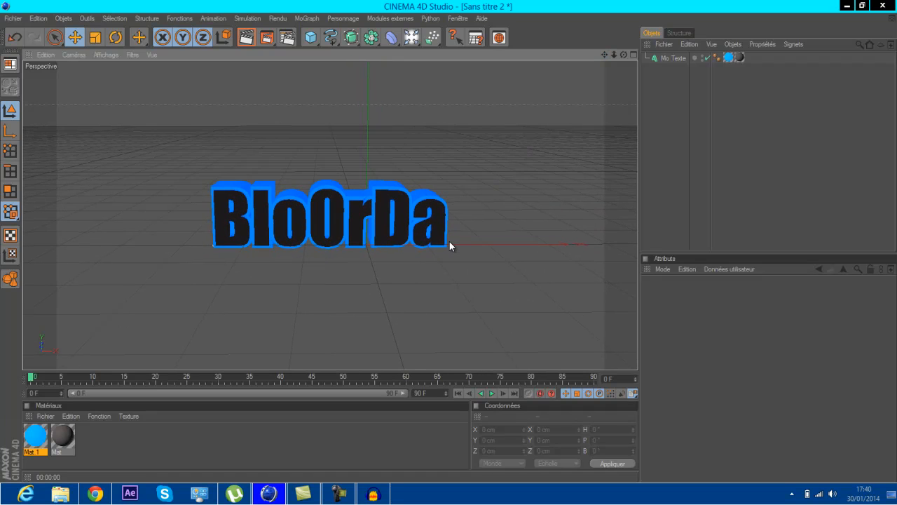
{"action": "left_click_drag", "start_coordinate": [605, 56], "coordinate": [450, 245]}
{"action": "middle_click_drag", "start_coordinate": [449, 242], "coordinate": [449, 240], "text": "alt"}
{"action": "left_click_drag", "start_coordinate": [449, 240], "coordinate": [444, 239]}
{"action": "left_click", "coordinate": [248, 39]}
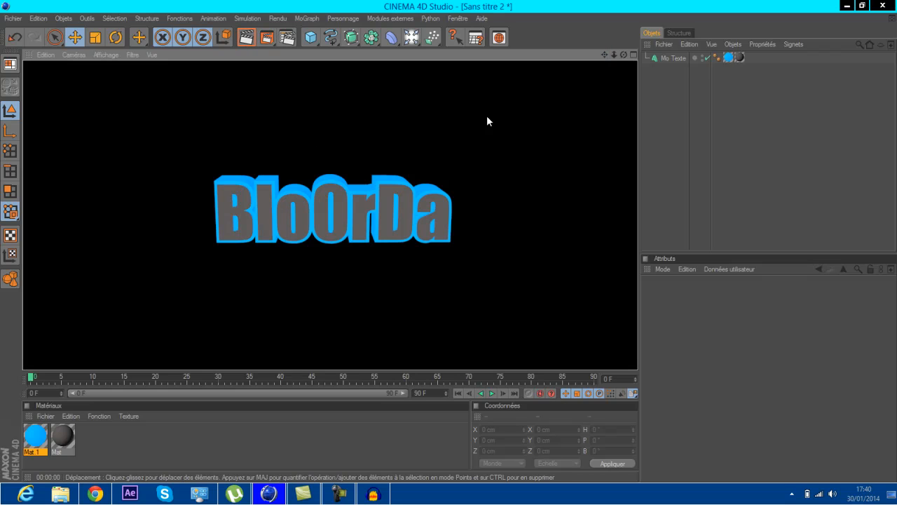
{"action": "left_click", "coordinate": [659, 95]}
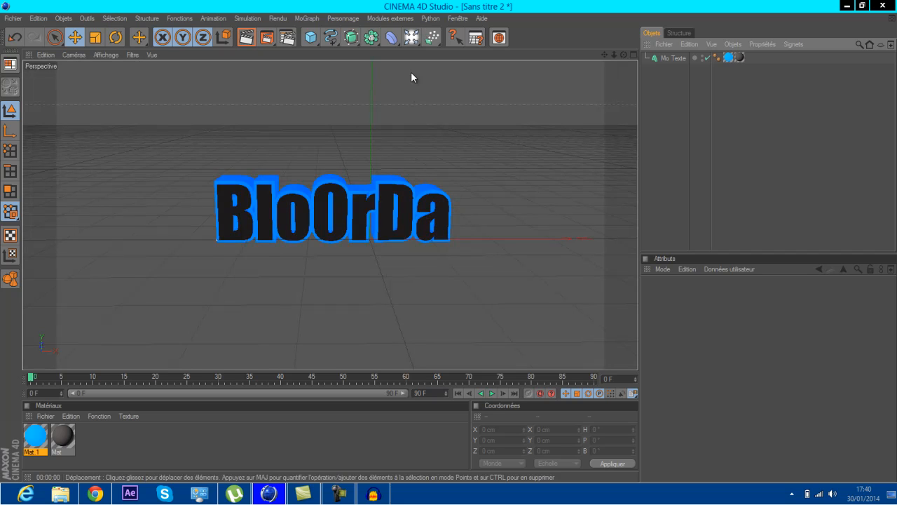
Add a Sol floor object under the text and preview-render the scene
{"action": "left_click", "coordinate": [411, 37]}
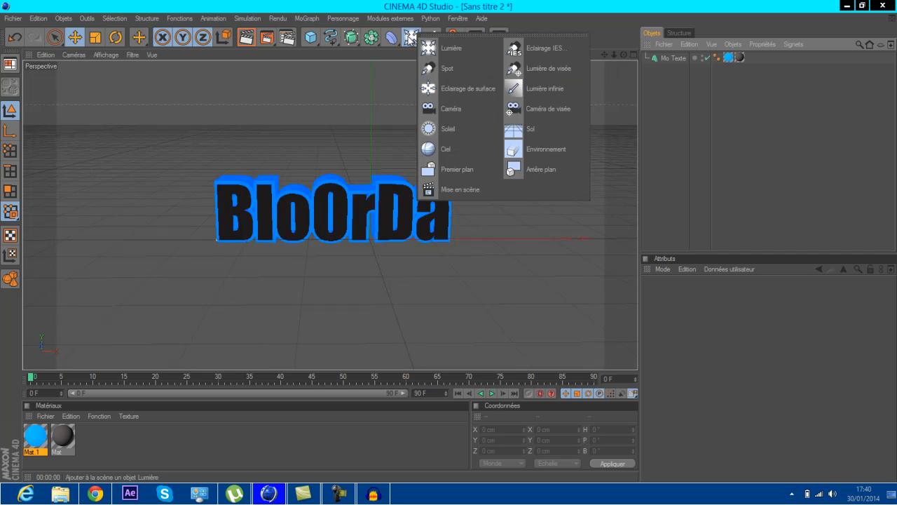
{"action": "left_click", "coordinate": [563, 128]}
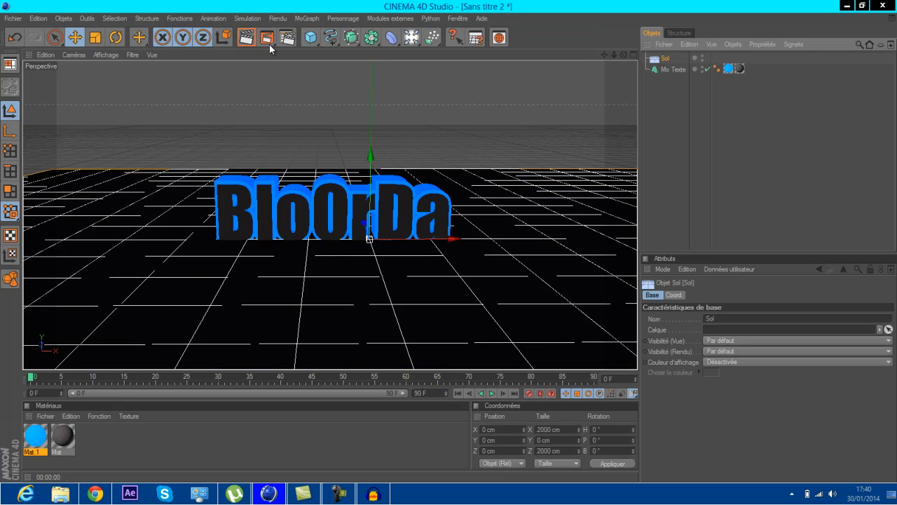
{"action": "left_click", "coordinate": [246, 37]}
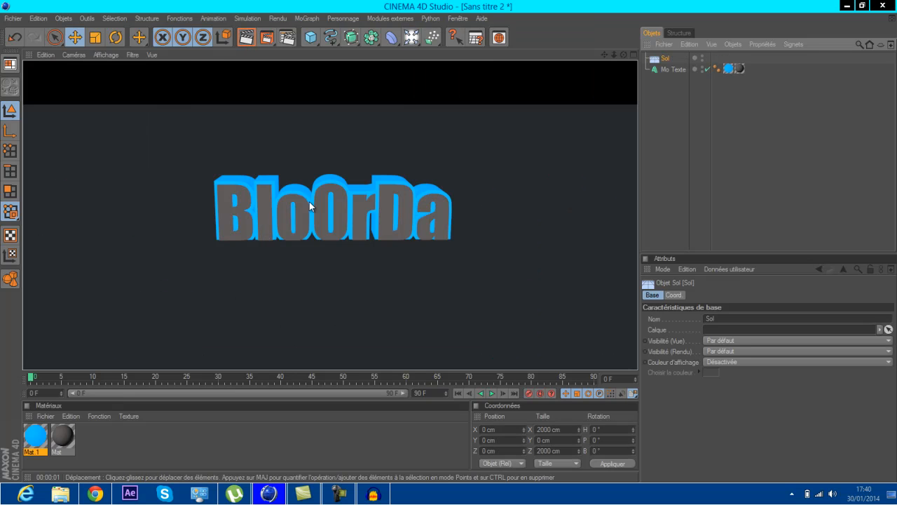
Set the floor's P rotation to 90° and move it behind the text to about 98 cm in Z
{"action": "left_click", "coordinate": [669, 58]}
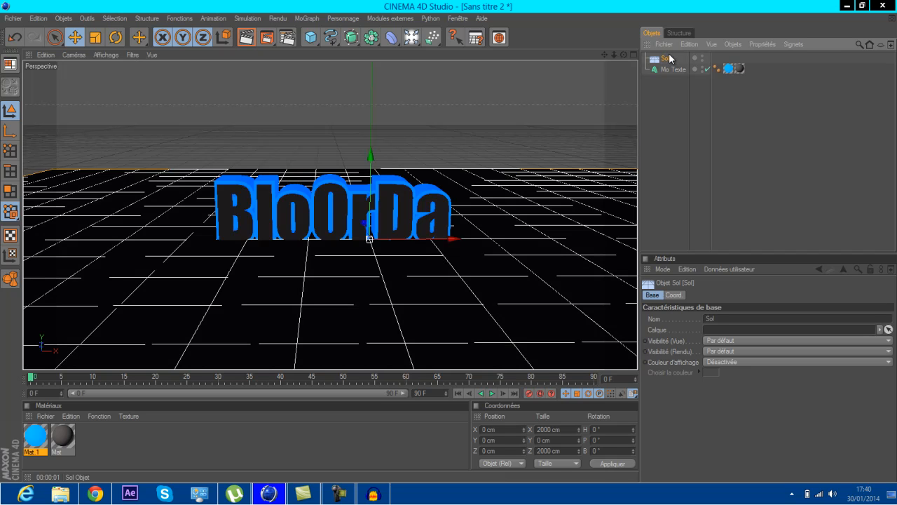
{"action": "left_click", "coordinate": [598, 439]}
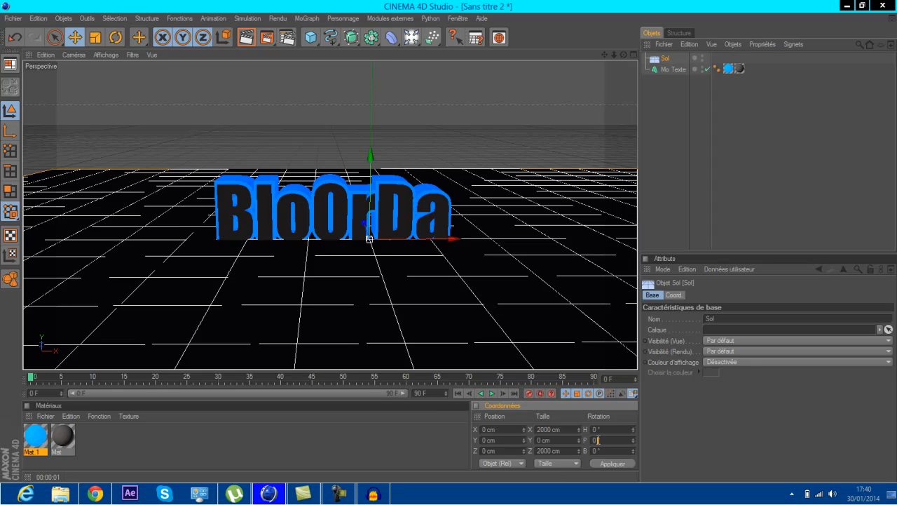
{"action": "type", "text": "90"}
{"action": "left_click", "coordinate": [602, 463]}
{"action": "left_click_drag", "start_coordinate": [377, 256], "coordinate": [450, 241]}
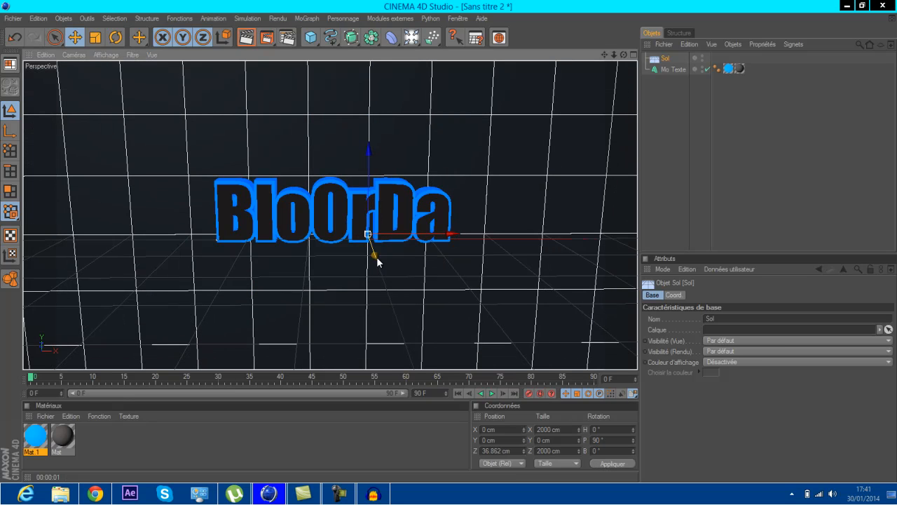
{"action": "left_click_drag", "start_coordinate": [374, 253], "coordinate": [451, 240]}
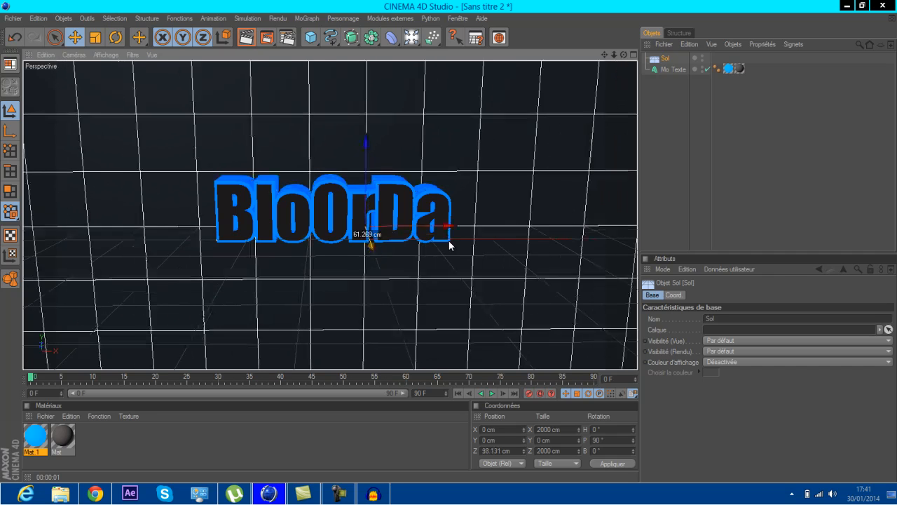
Move the Sol backdrop to about 151 cm in Z, then apply the dark grey Mat material and preview-render it
{"action": "left_click_drag", "start_coordinate": [369, 244], "coordinate": [451, 244]}
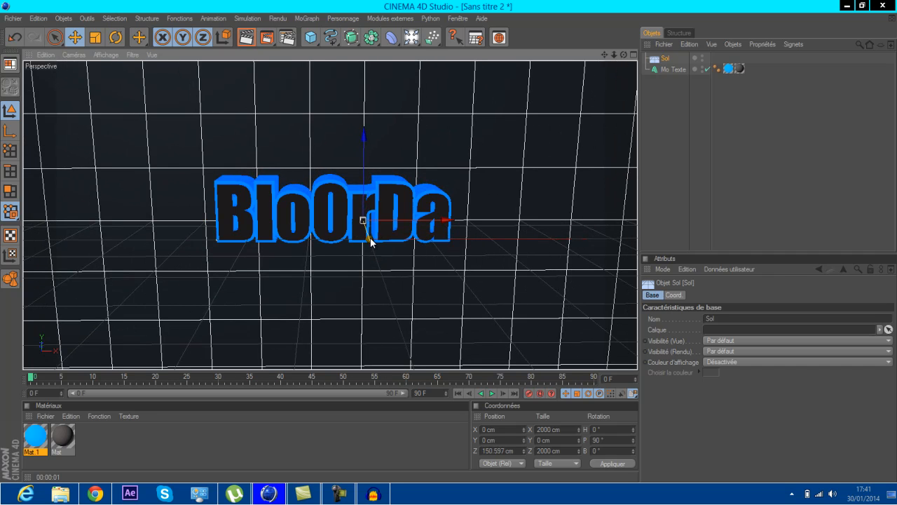
{"action": "left_click", "coordinate": [249, 38]}
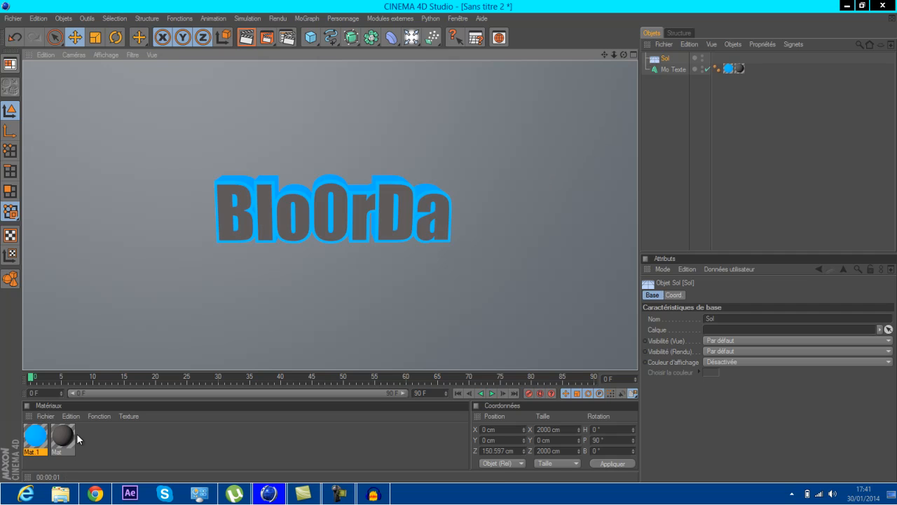
{"action": "left_click_drag", "start_coordinate": [66, 435], "coordinate": [253, 315]}
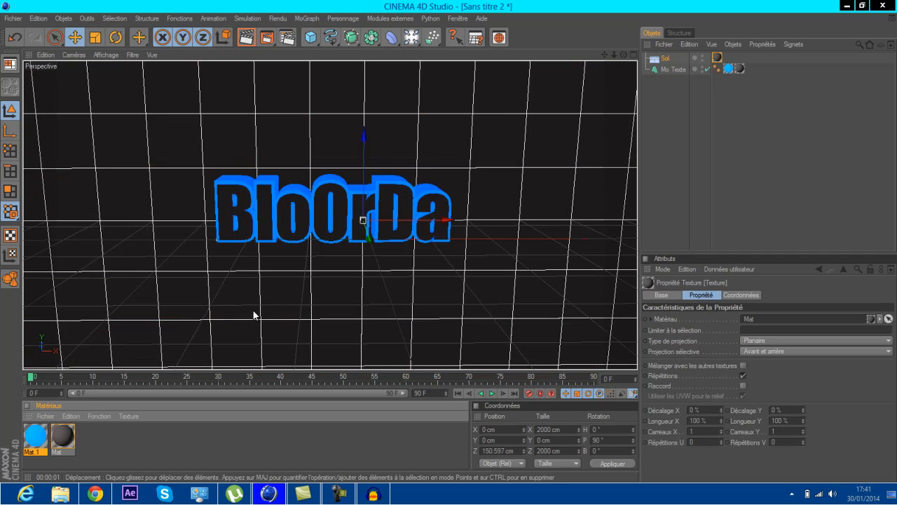
{"action": "left_click", "coordinate": [246, 37]}
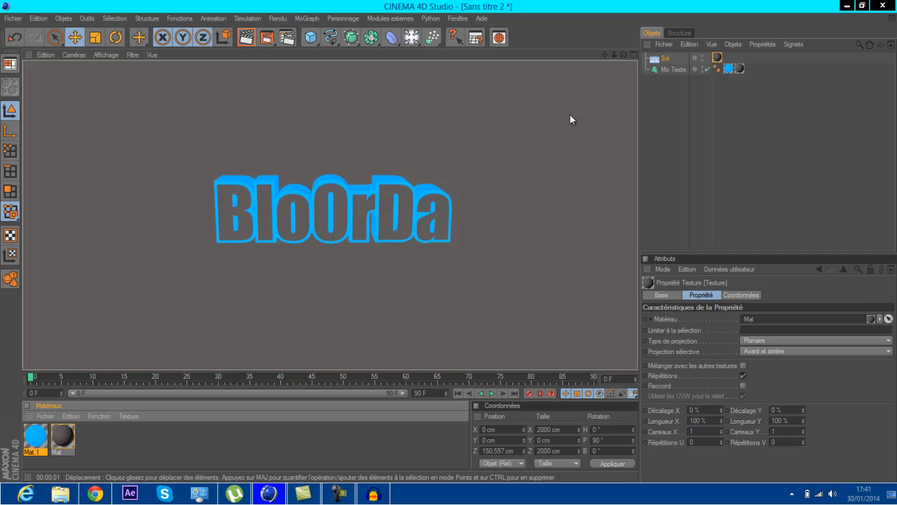
{"action": "left_click", "coordinate": [677, 128]}
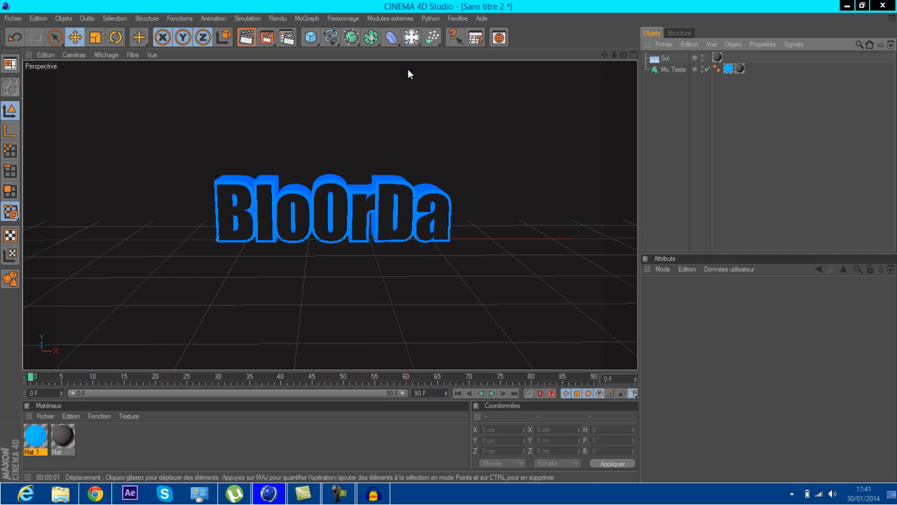
Add a camera to the scene and record a keyframe for it at frame 0
{"action": "left_click", "coordinate": [411, 37]}
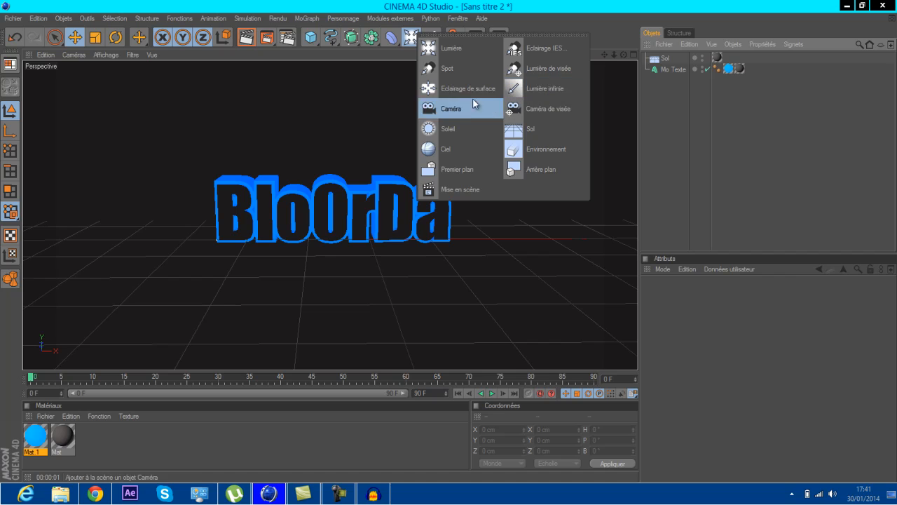
{"action": "left_click", "coordinate": [462, 109]}
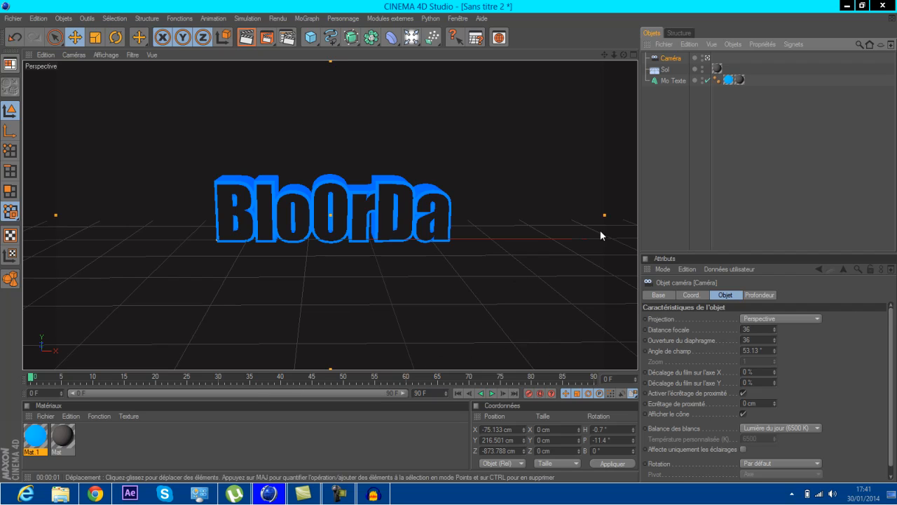
{"action": "left_click", "coordinate": [530, 394]}
{"action": "left_click_drag", "start_coordinate": [624, 55], "coordinate": [451, 244]}
{"action": "left_click_drag", "start_coordinate": [605, 56], "coordinate": [445, 242]}
{"action": "left_click_drag", "start_coordinate": [623, 55], "coordinate": [426, 245]}
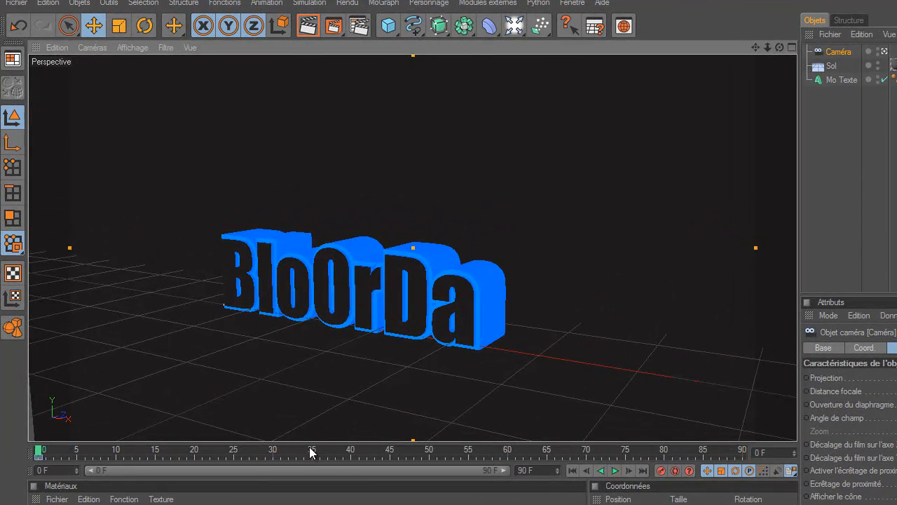
At frame 35, orbit the camera to about 46° heading for an angled close view of the text and keyframe it
{"action": "left_click", "coordinate": [253, 383]}
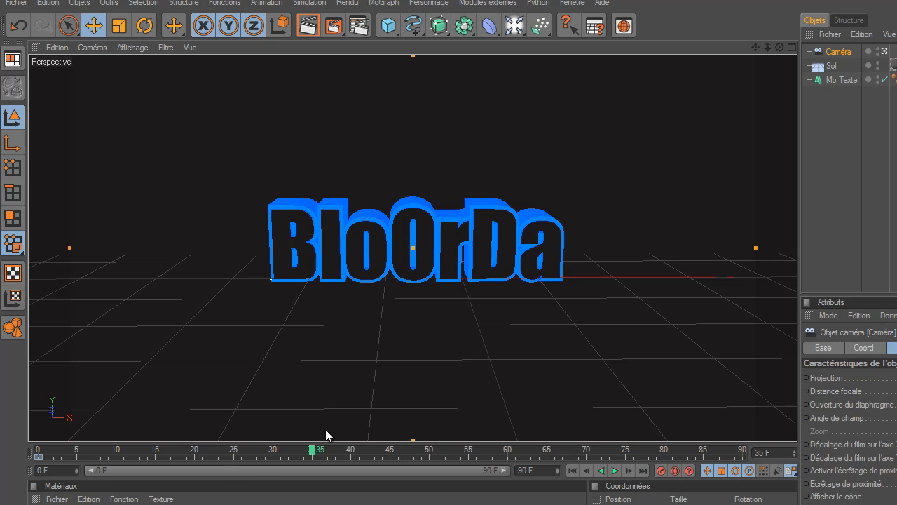
{"action": "left_click_drag", "start_coordinate": [780, 47], "coordinate": [563, 286]}
{"action": "left_click_drag", "start_coordinate": [756, 47], "coordinate": [565, 286]}
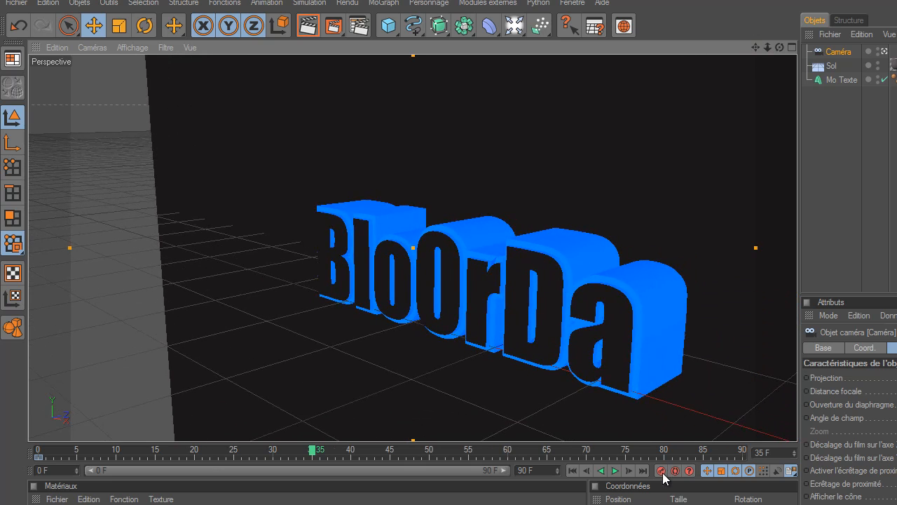
Play the camera animation from frame 0, then return the timeline to the first frame
{"action": "left_click", "coordinate": [38, 452]}
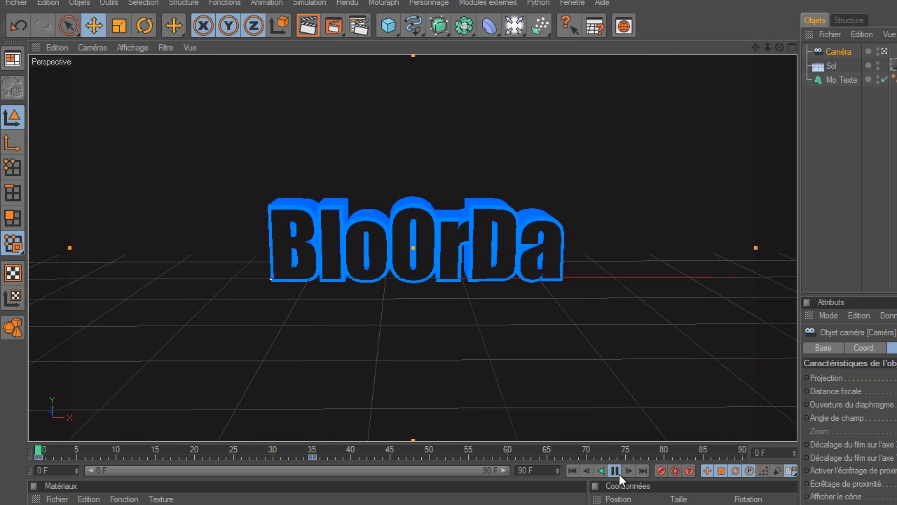
{"action": "left_click", "coordinate": [615, 470]}
{"action": "left_click", "coordinate": [615, 470]}
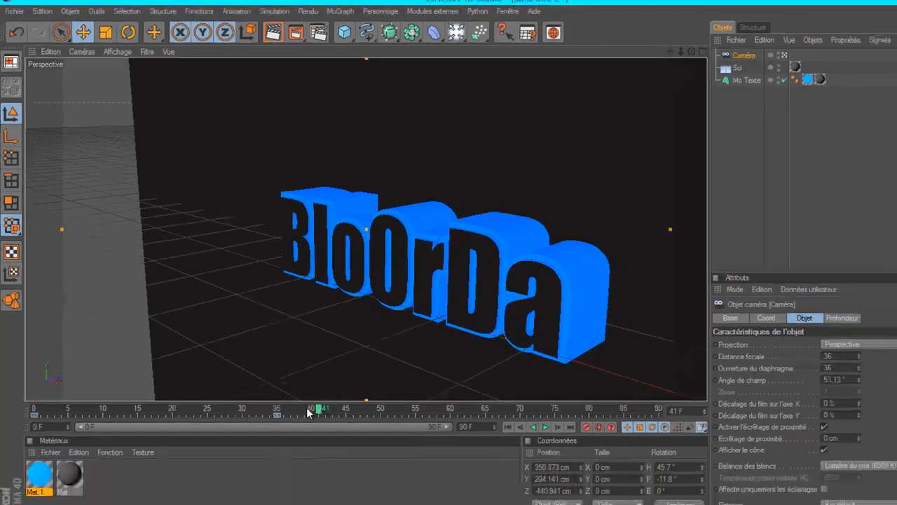
{"action": "left_click_drag", "start_coordinate": [349, 459], "coordinate": [248, 461]}
{"action": "left_click_drag", "start_coordinate": [199, 388], "coordinate": [32, 385]}
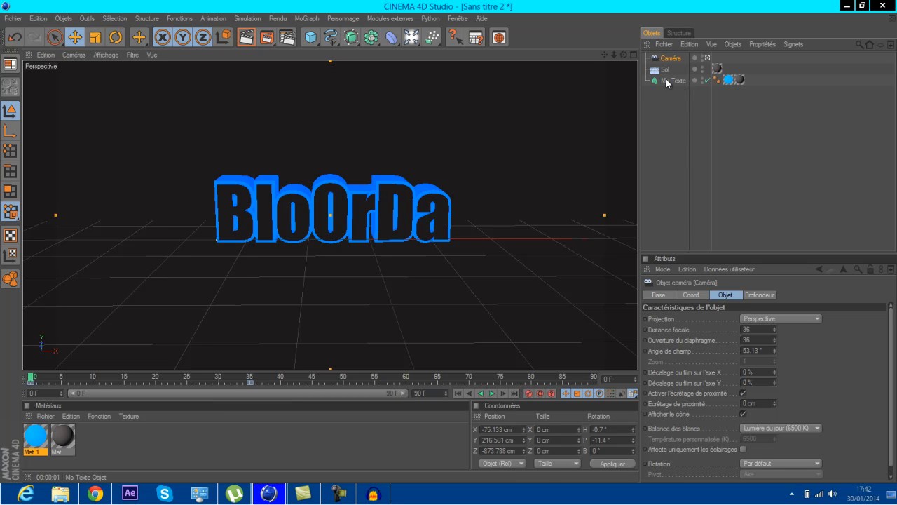
Raise the Mo Texte object out of view to about 446 cm in Y and keyframe it at frame 0
{"action": "left_click", "coordinate": [665, 79]}
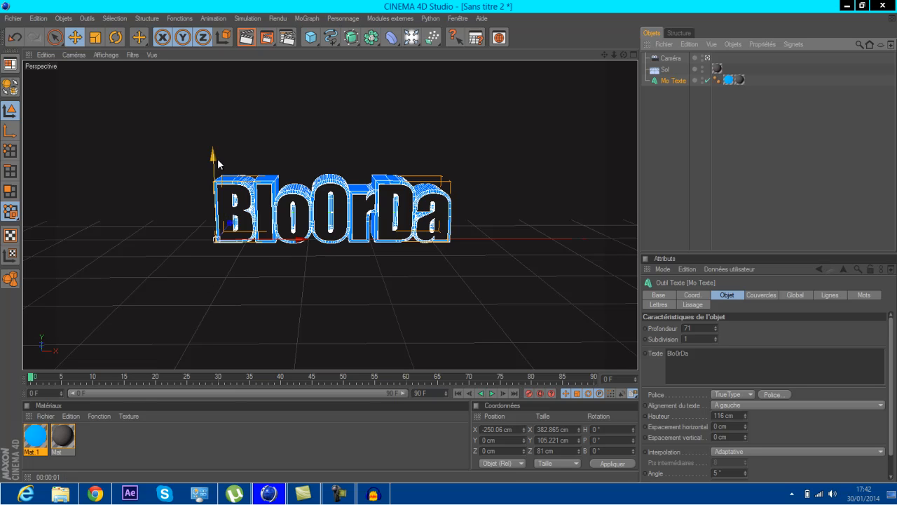
{"action": "left_click_drag", "start_coordinate": [606, 55], "coordinate": [450, 244]}
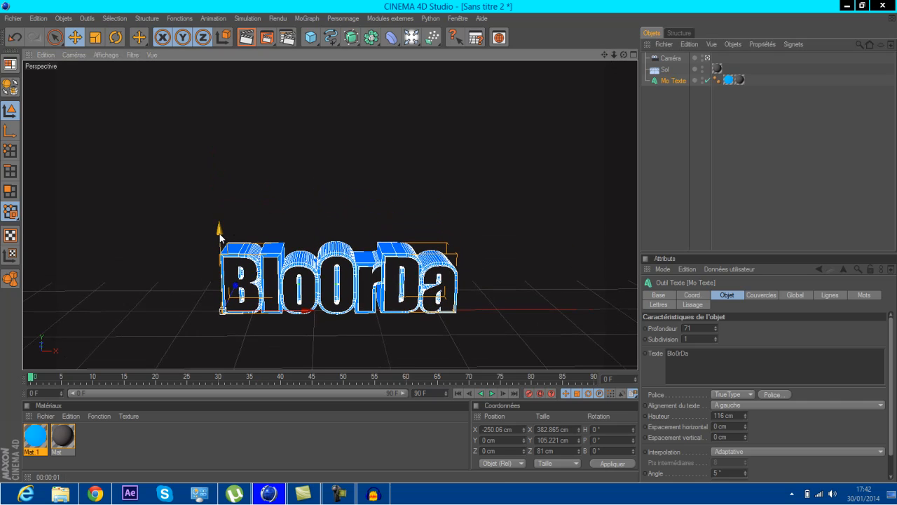
{"action": "mouse_move", "coordinate": [222, 234]}
{"action": "left_mouse_down"}
{"action": "mouse_move", "coordinate": [223, 210]}
{"action": "mouse_move", "coordinate": [449, 212]}
{"action": "mouse_move", "coordinate": [219, 229]}
{"action": "left_mouse_up"}
{"action": "left_click_drag", "start_coordinate": [205, 114], "coordinate": [452, 239]}
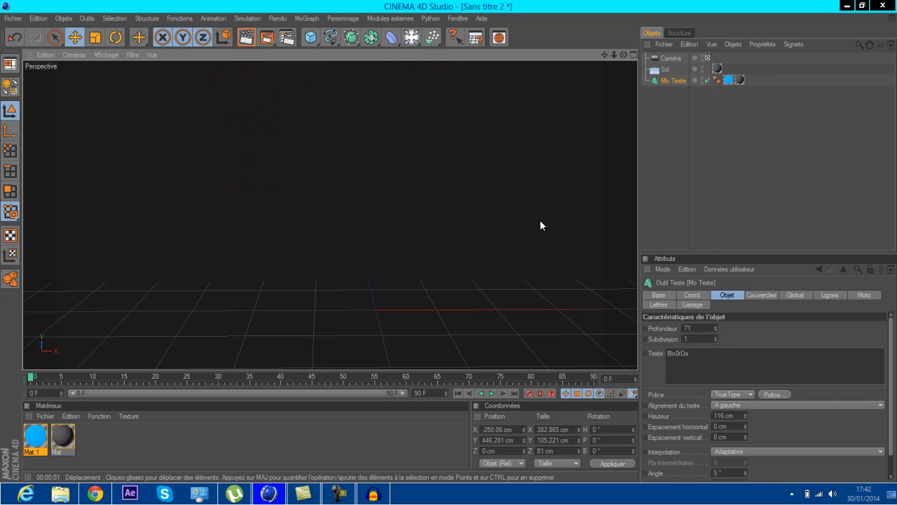
{"action": "left_click", "coordinate": [529, 393]}
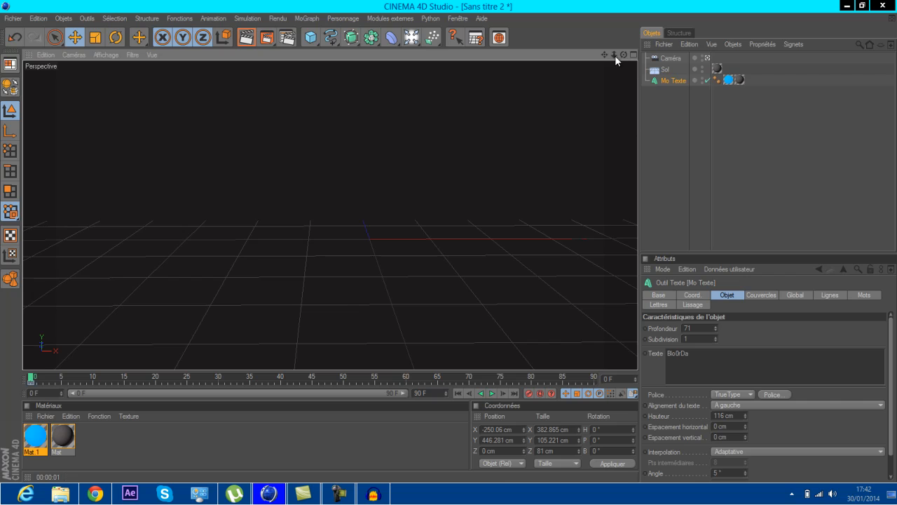
At frame 35, lower the text to about 26 cm in Y and record its keyframe
{"action": "left_click", "coordinate": [250, 378]}
{"action": "left_click_drag", "start_coordinate": [604, 55], "coordinate": [524, 115]}
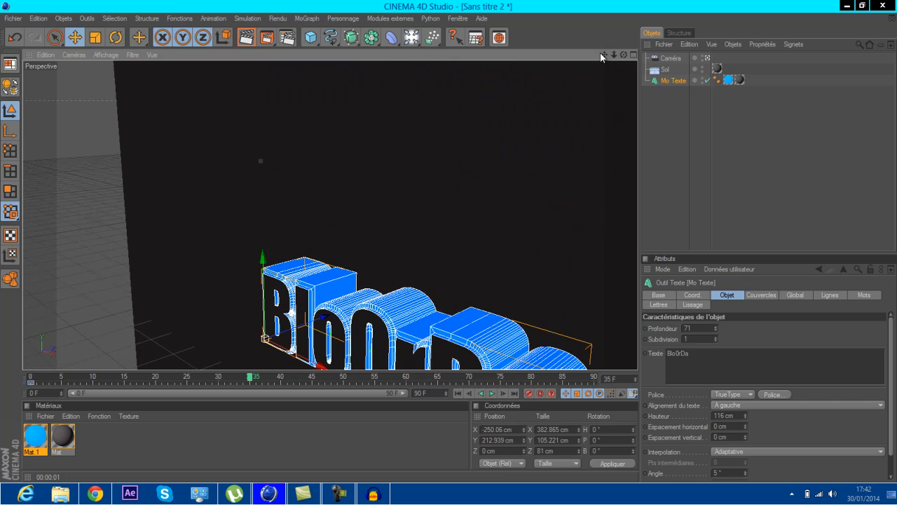
{"action": "left_click_drag", "start_coordinate": [605, 58], "coordinate": [449, 244]}
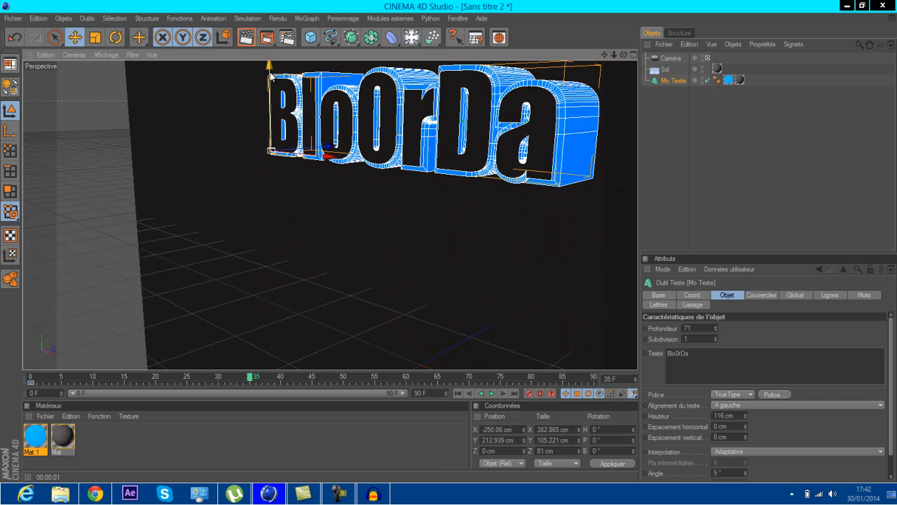
{"action": "left_click_drag", "start_coordinate": [270, 74], "coordinate": [417, 208]}
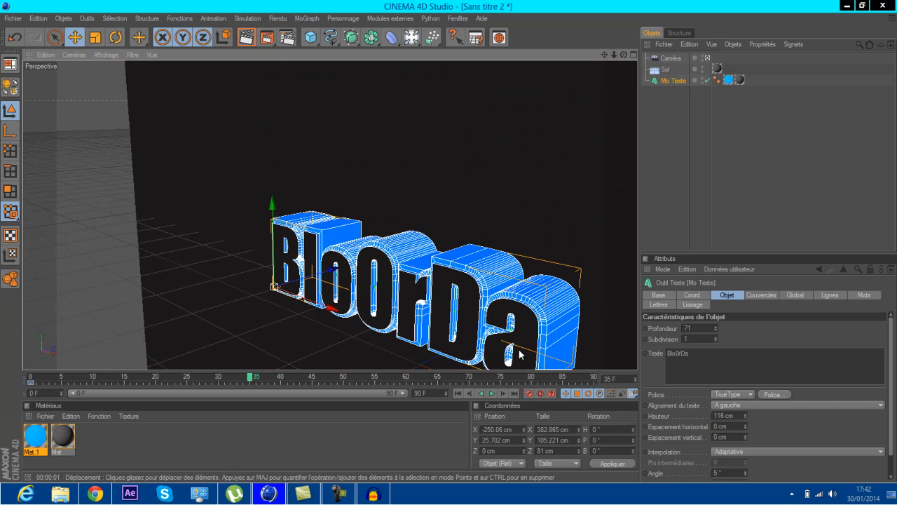
{"action": "left_click", "coordinate": [529, 393]}
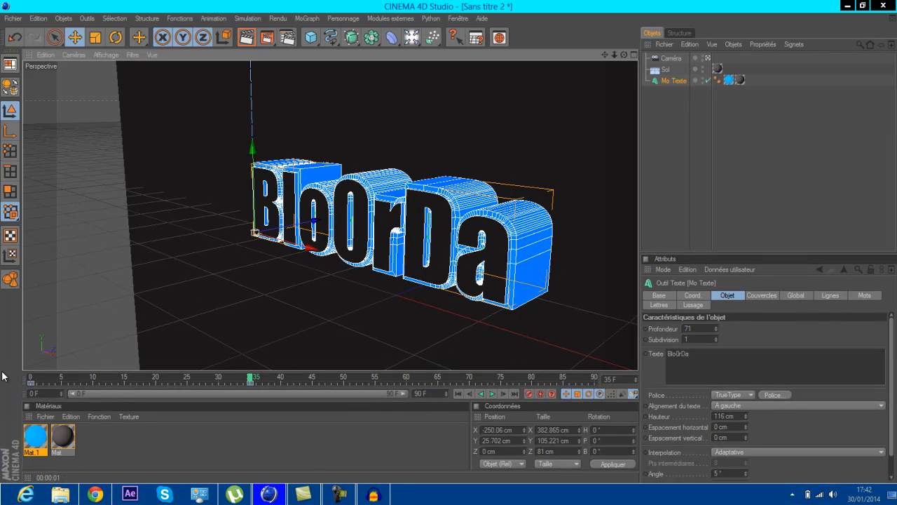
Play the falling text animation from frame 0 and preview-render the final view
{"action": "left_click", "coordinate": [31, 377]}
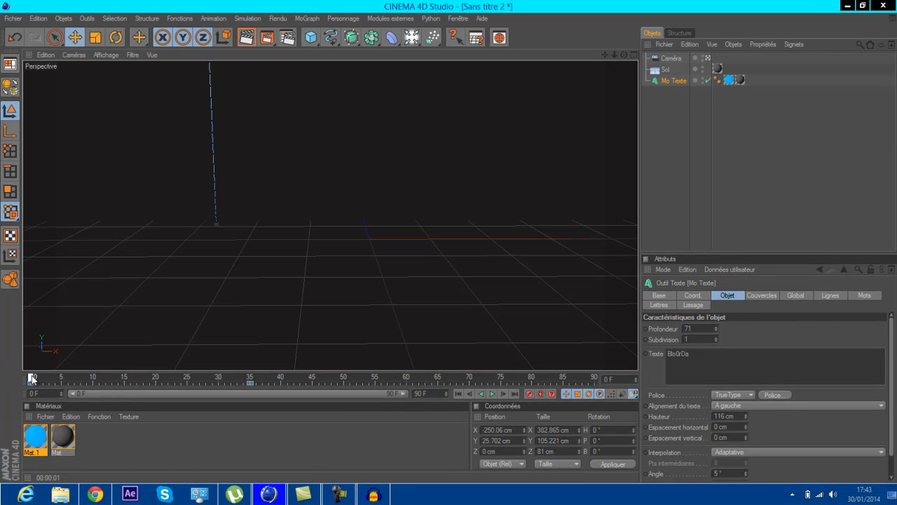
{"action": "left_click", "coordinate": [492, 393]}
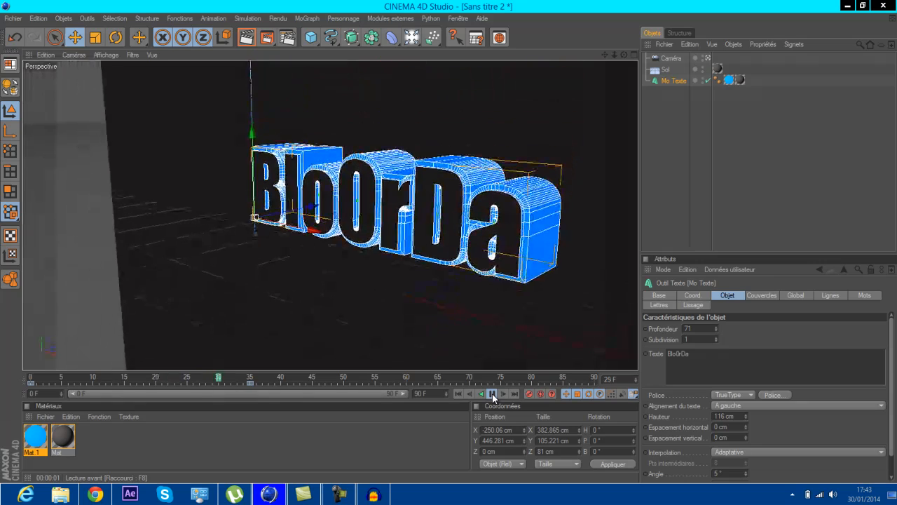
{"action": "left_click", "coordinate": [492, 393]}
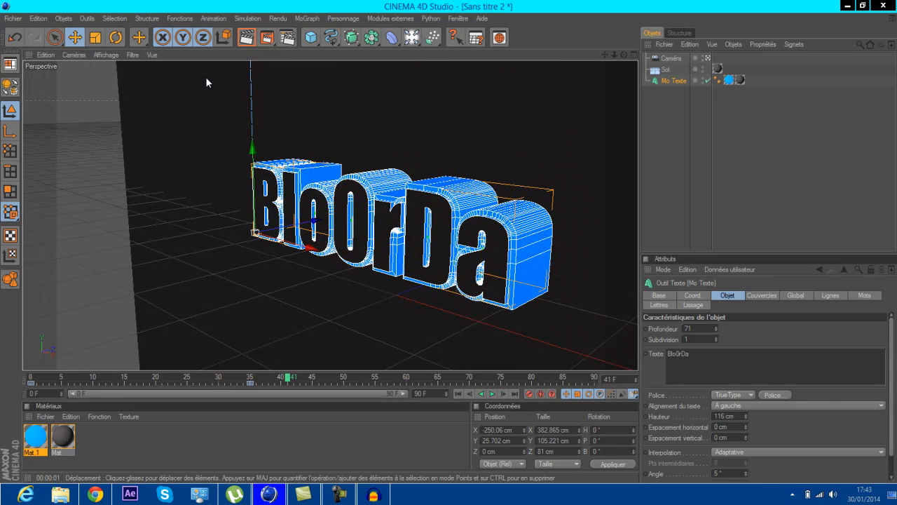
{"action": "left_click", "coordinate": [246, 37]}
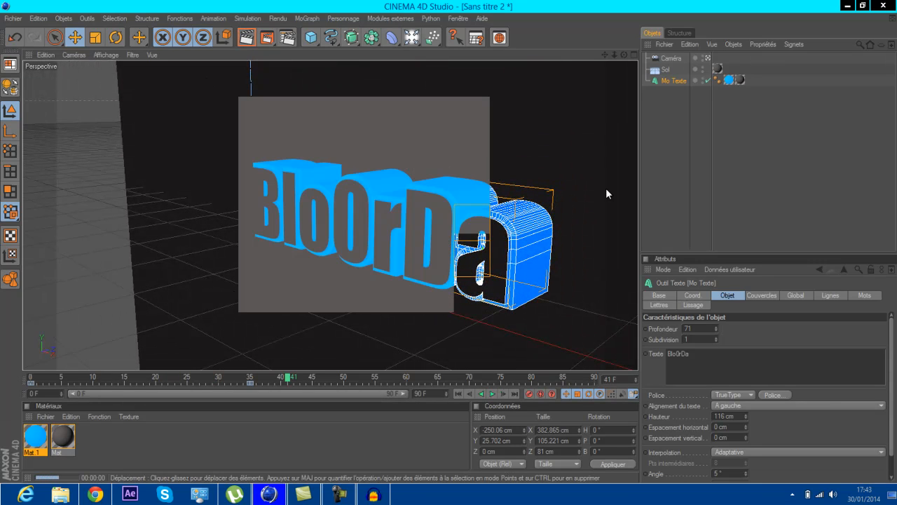
{"action": "left_click", "coordinate": [605, 194]}
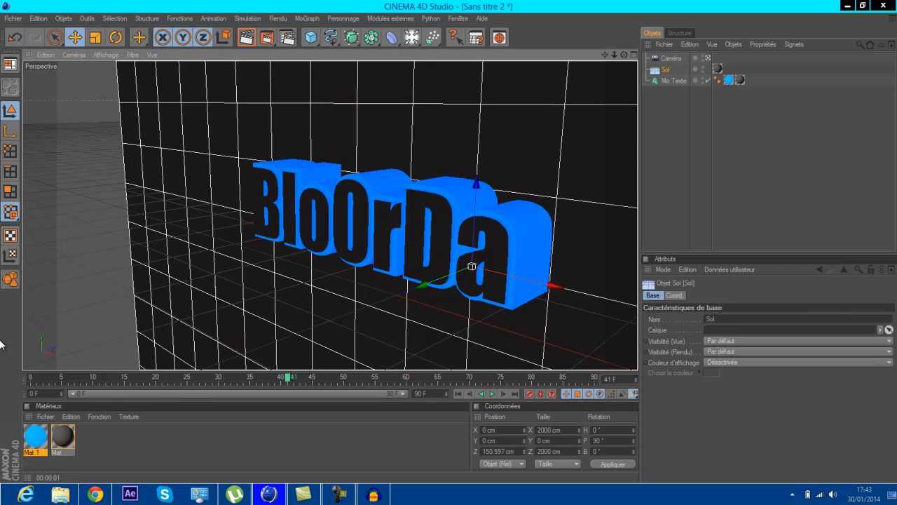
Scrub the timeline from frame 0 to frame 46 to review the combined camera and text motion
{"action": "left_click", "coordinate": [28, 376]}
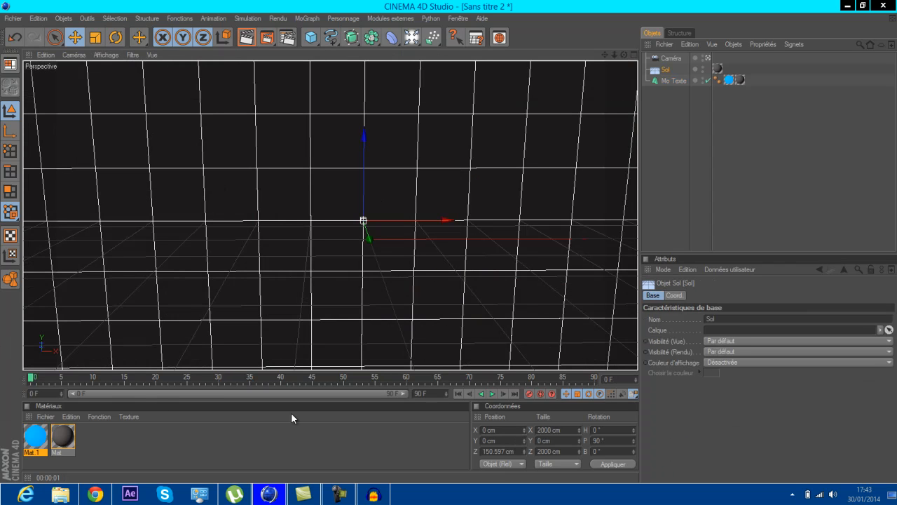
{"action": "left_click", "coordinate": [168, 378]}
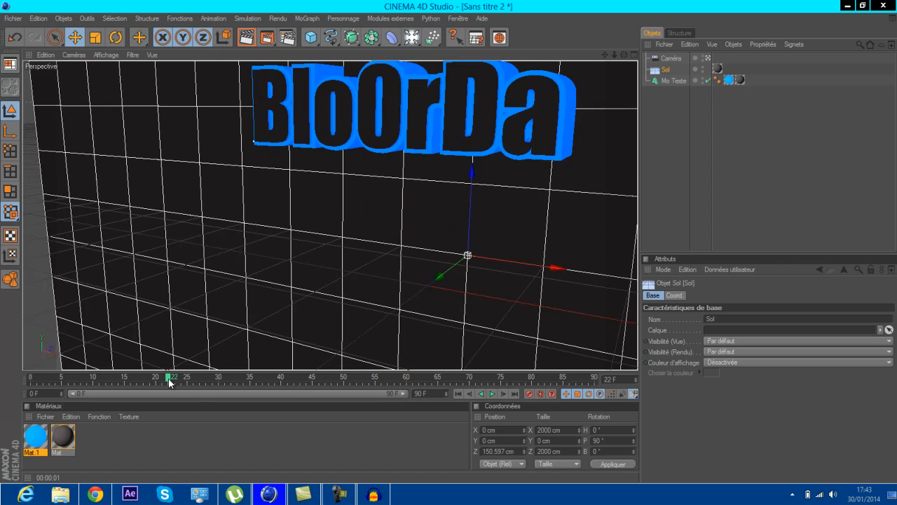
{"action": "left_click_drag", "start_coordinate": [168, 379], "coordinate": [319, 378]}
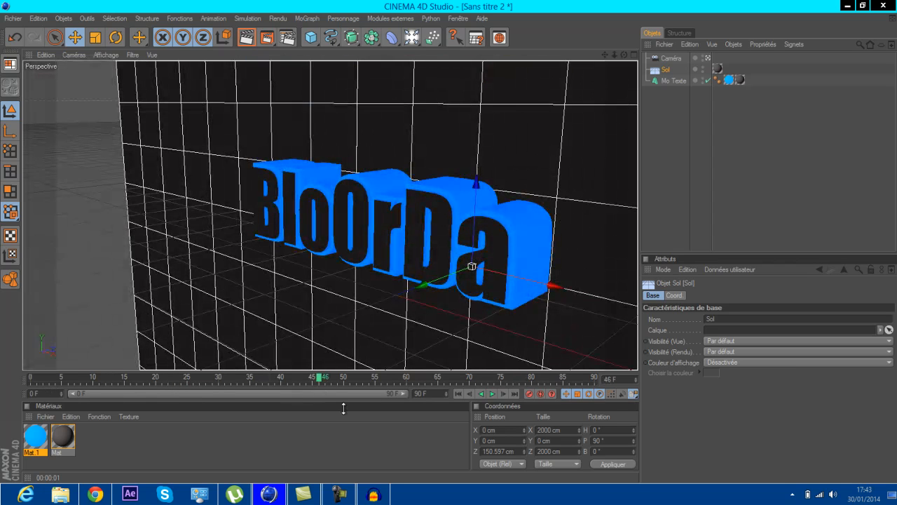
{"action": "left_click", "coordinate": [384, 497]}
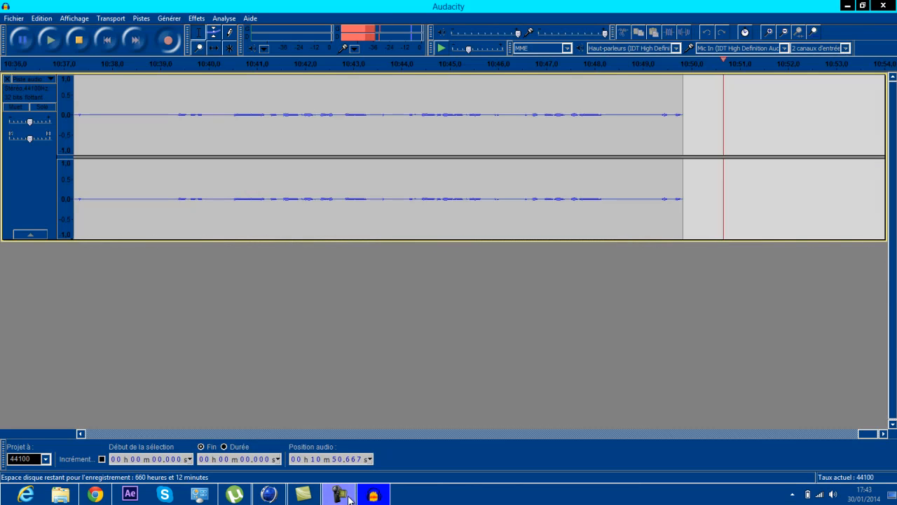